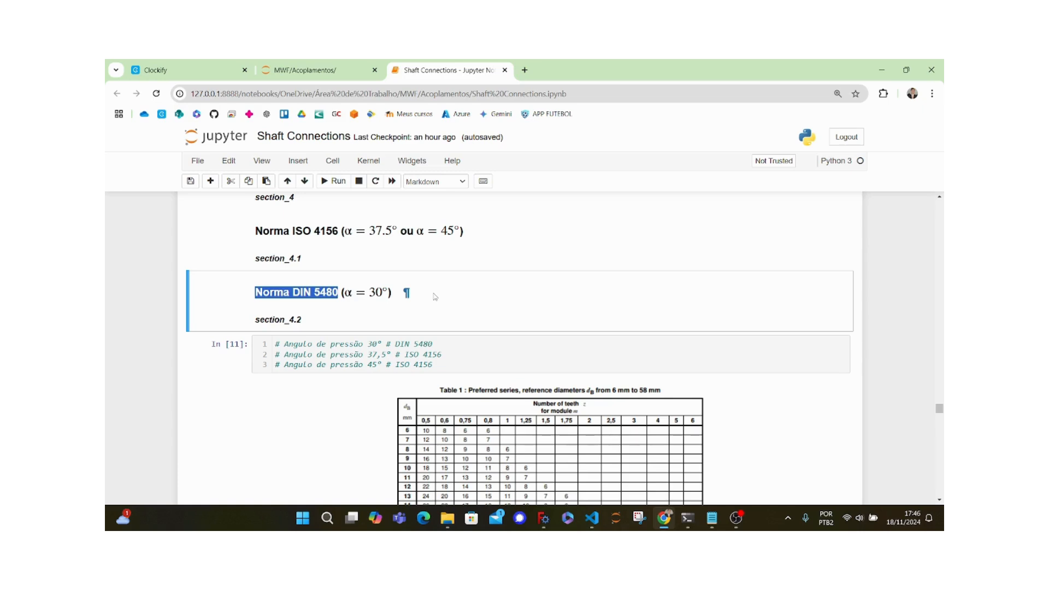
Step: Examine the pressure angle notes, the DIN 5480 tooth-count tables by reference diameter and module, and the spline tooth profile diagram
drag(433, 364, 396, 368)
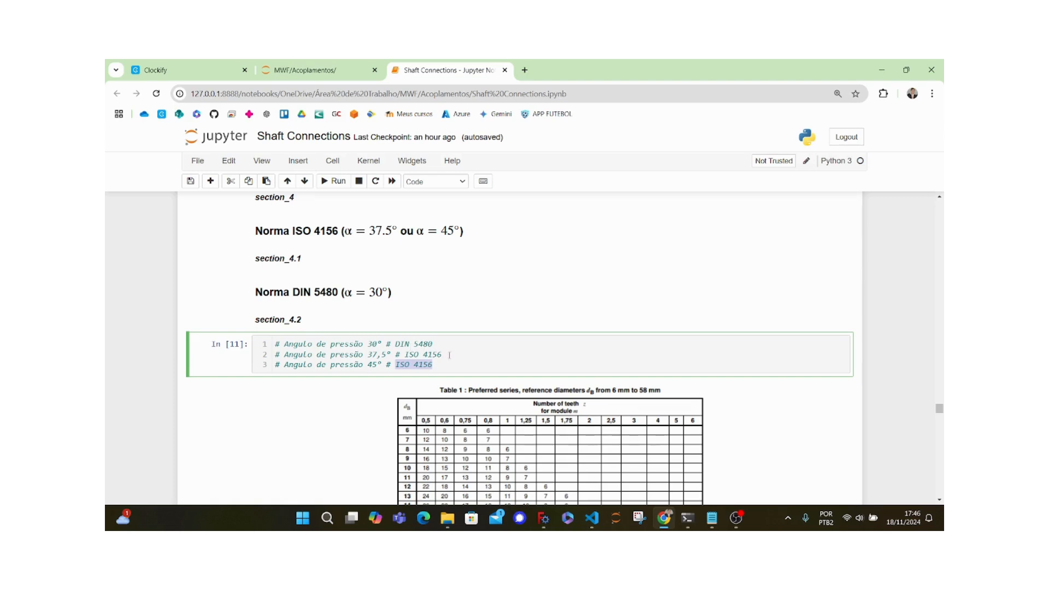
click(449, 354)
scroll(451, 355, down, 2)
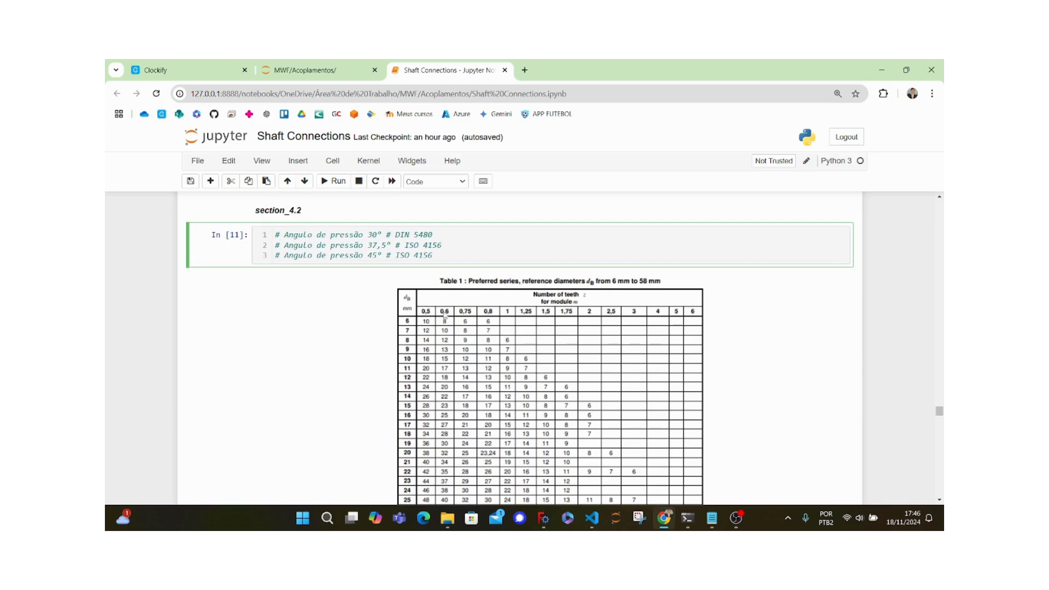
scroll(462, 342, down, 2)
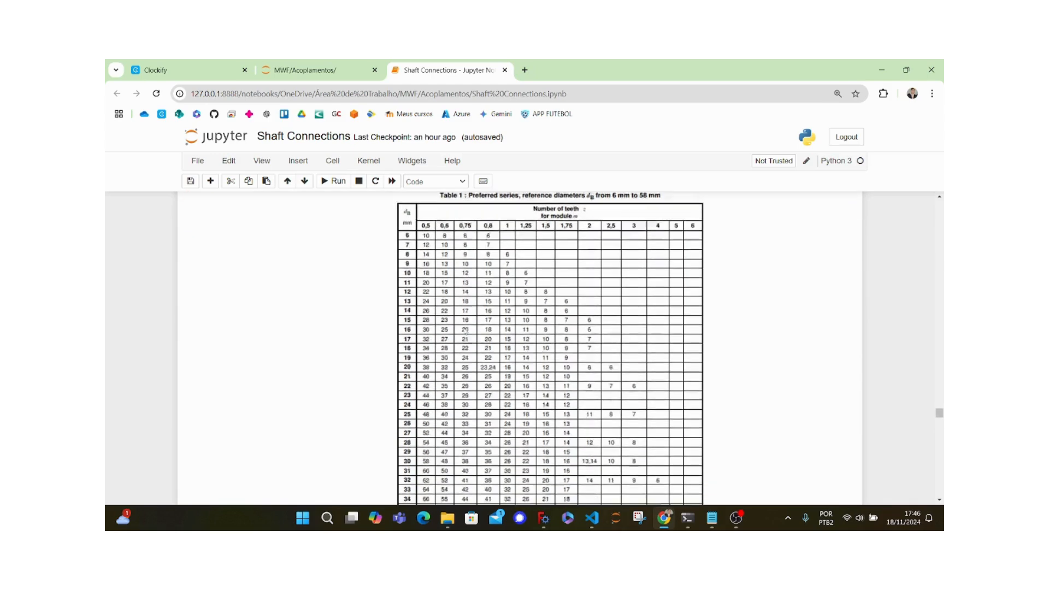
scroll(484, 286, down, 2)
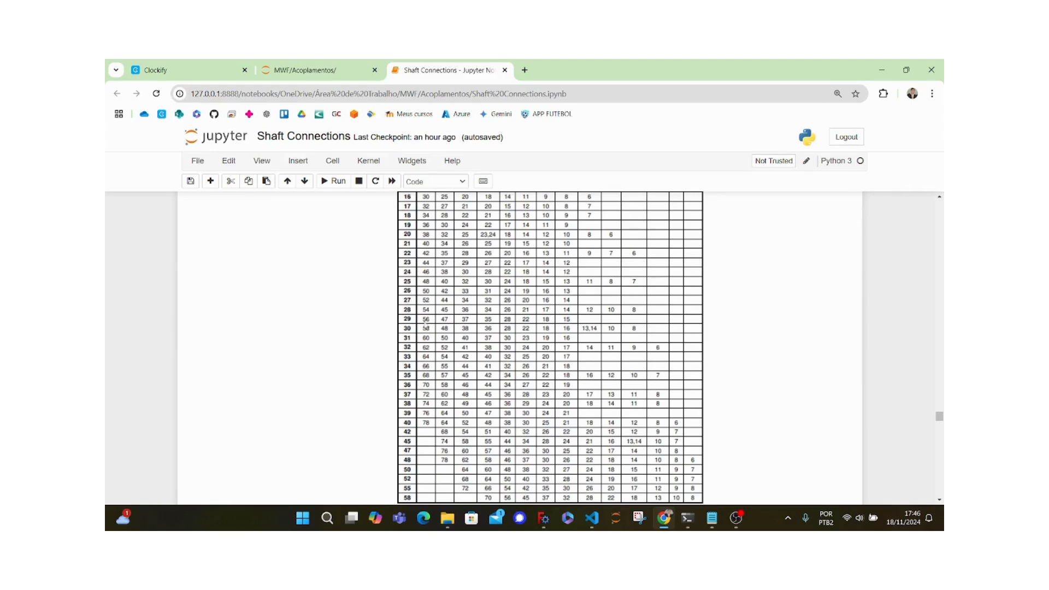
scroll(448, 325, up, 3)
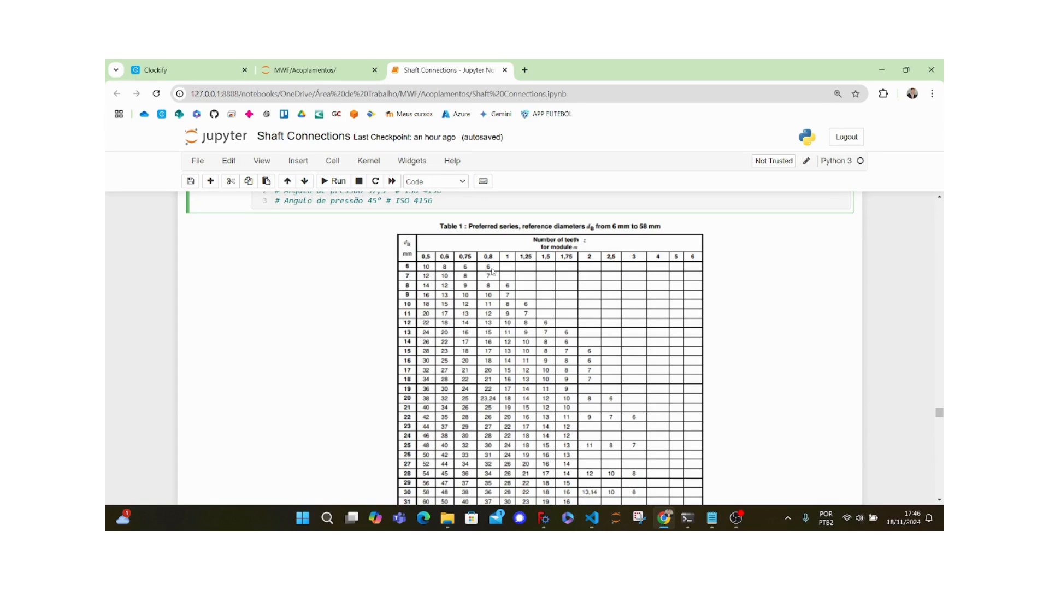
scroll(481, 363, down, 15)
scroll(480, 363, down, 6)
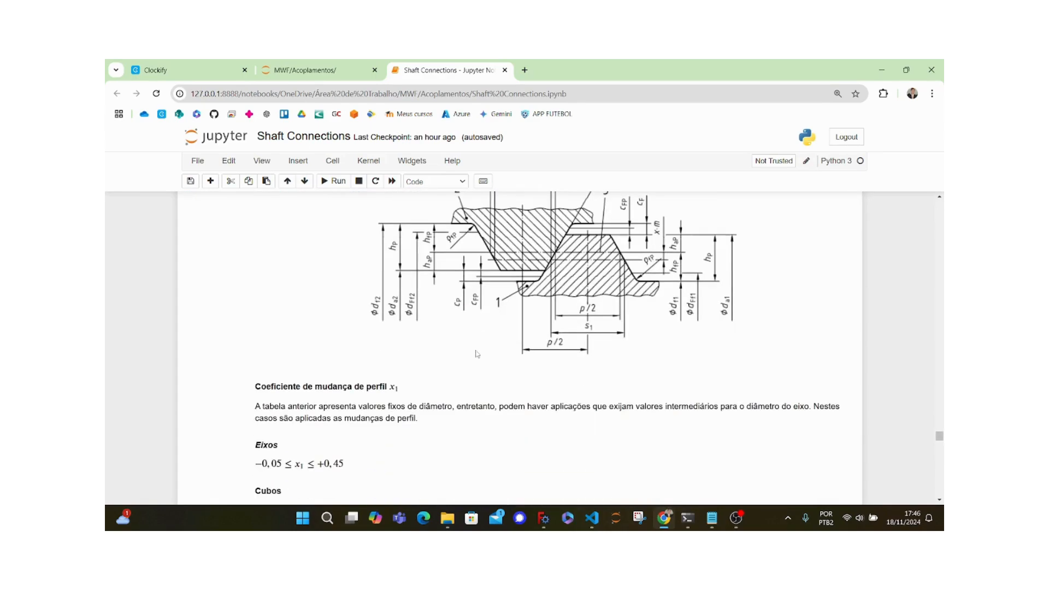
scroll(477, 356, up, 2)
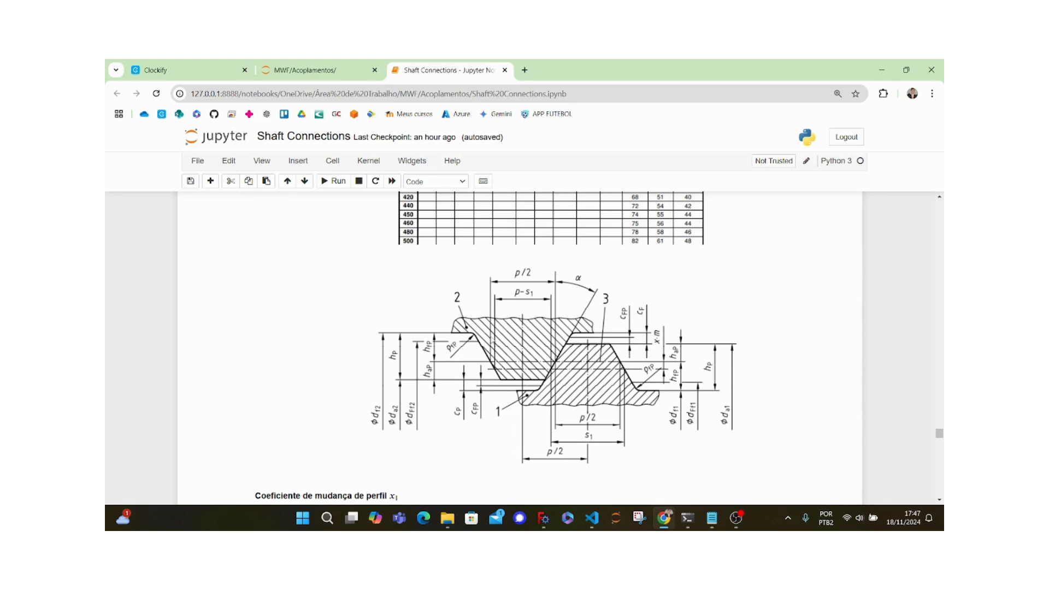
Step: Examine the profile shift coefficient limits for shafts and hubs and the permitted torque formulas in the notebook
scroll(492, 338, down, 4)
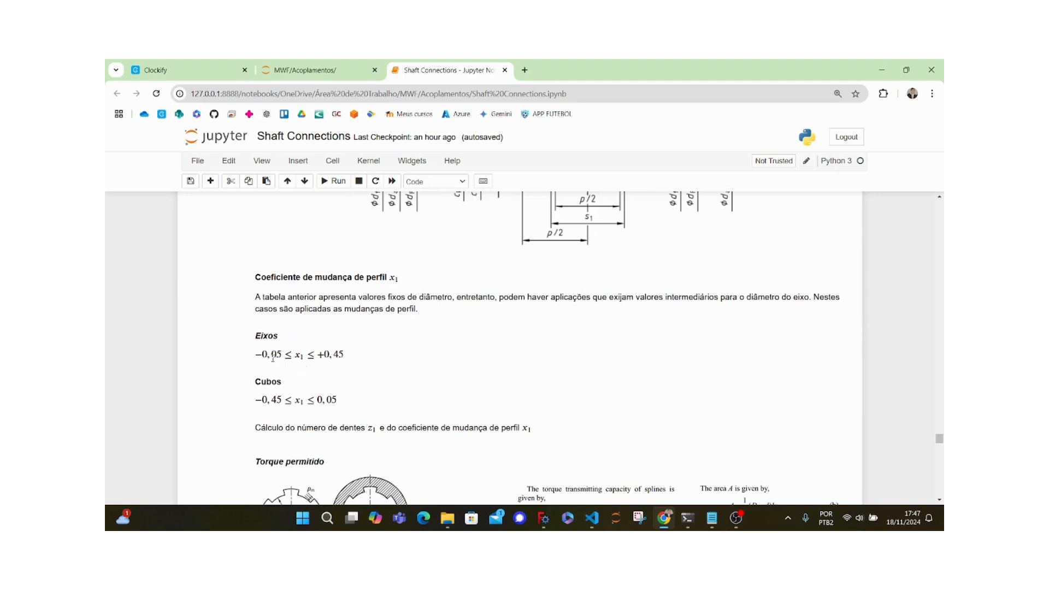
drag(345, 356, 253, 355)
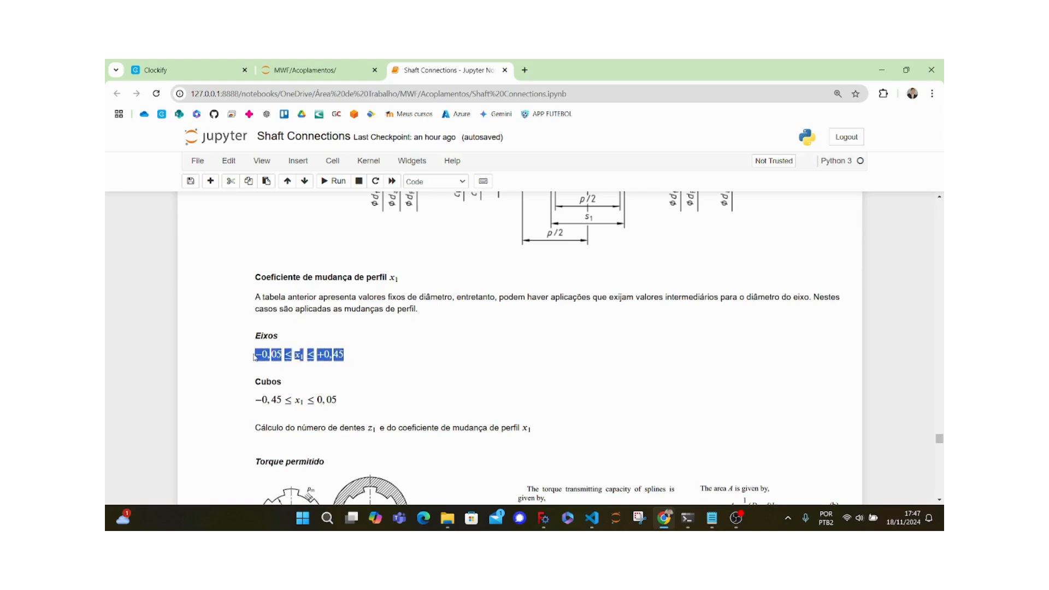
click(408, 390)
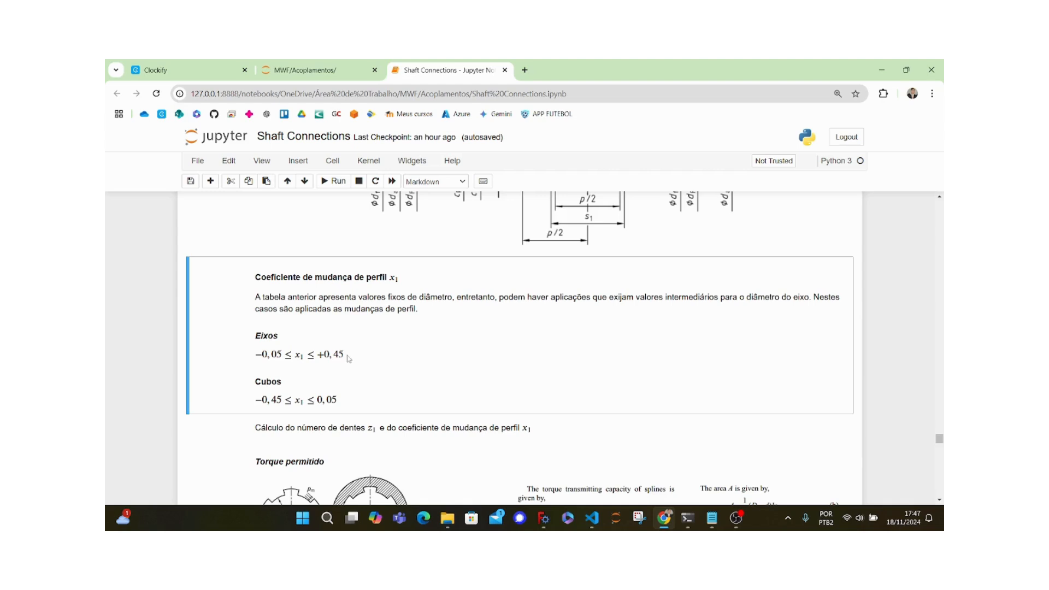
scroll(409, 370, down, 3)
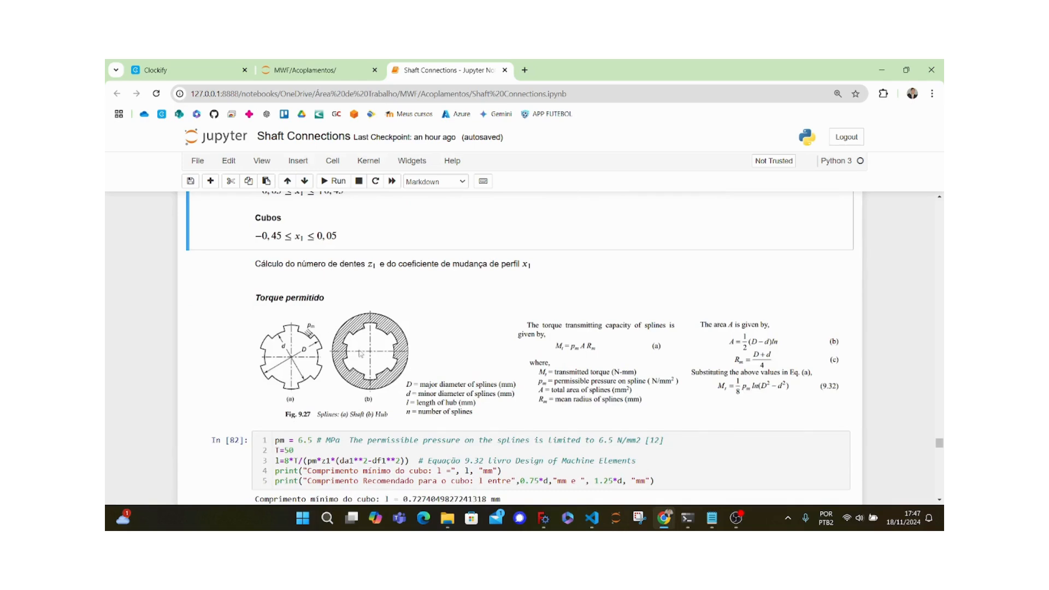
scroll(402, 369, up, 1)
click(595, 405)
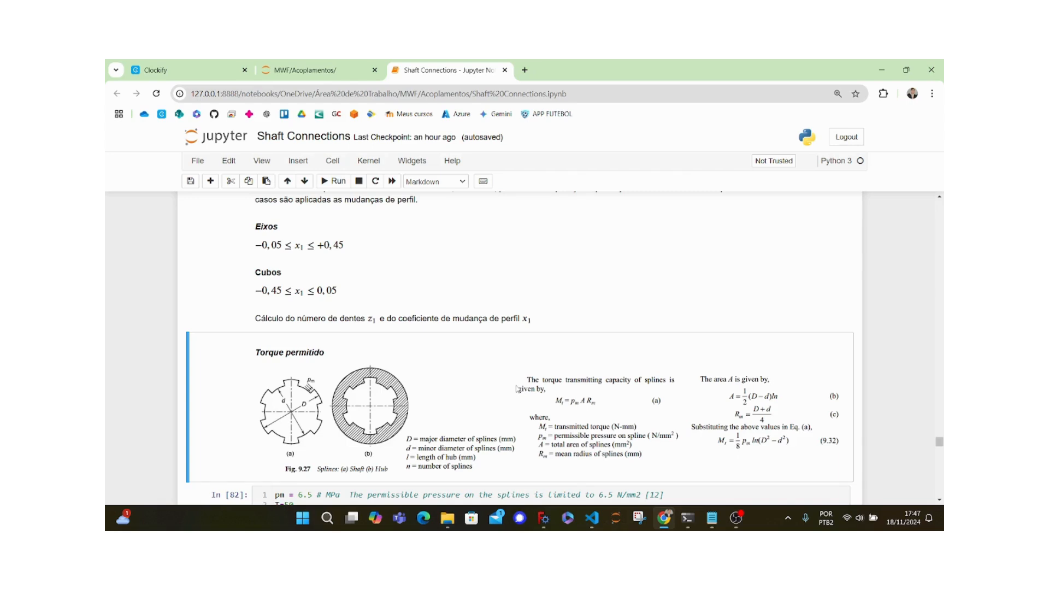
Step: Switch to VS Code and run the shaft_conect_spline_involute.py script
click(591, 518)
click(404, 123)
click(411, 165)
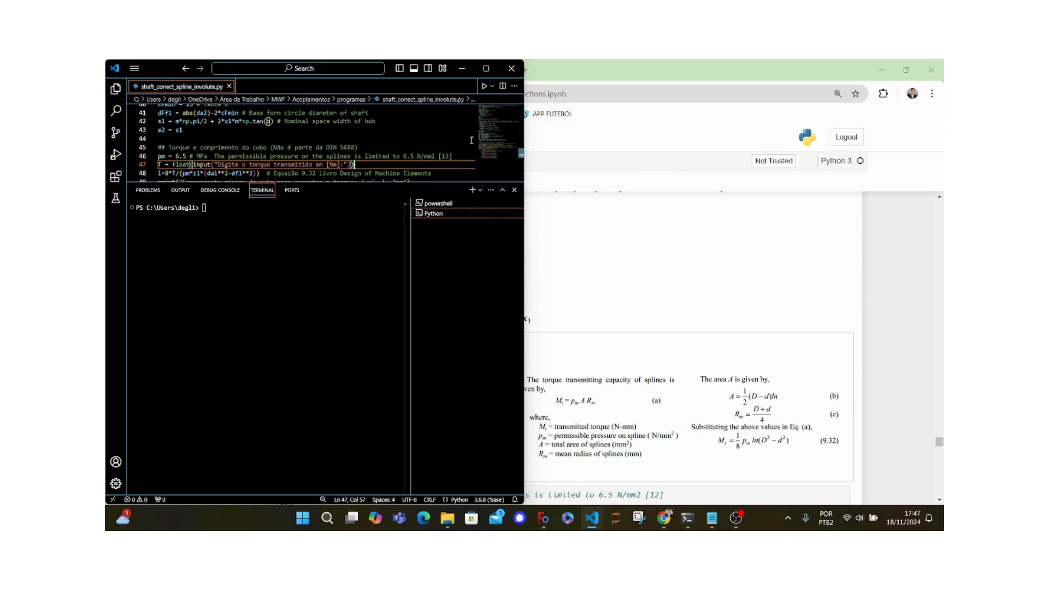
click(484, 86)
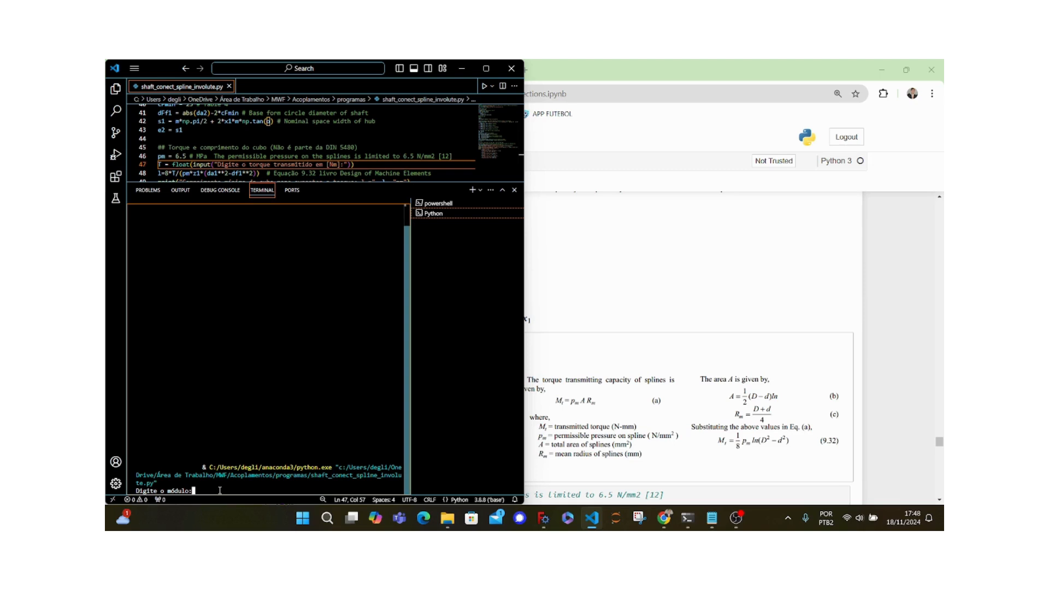
Step: Answer the script's prompts with module 0.8, shaft diameter 11 mm, manufacturing process 2 (hobbing) and transmitted torque 100 Nm
text(0.8)
key(Return)
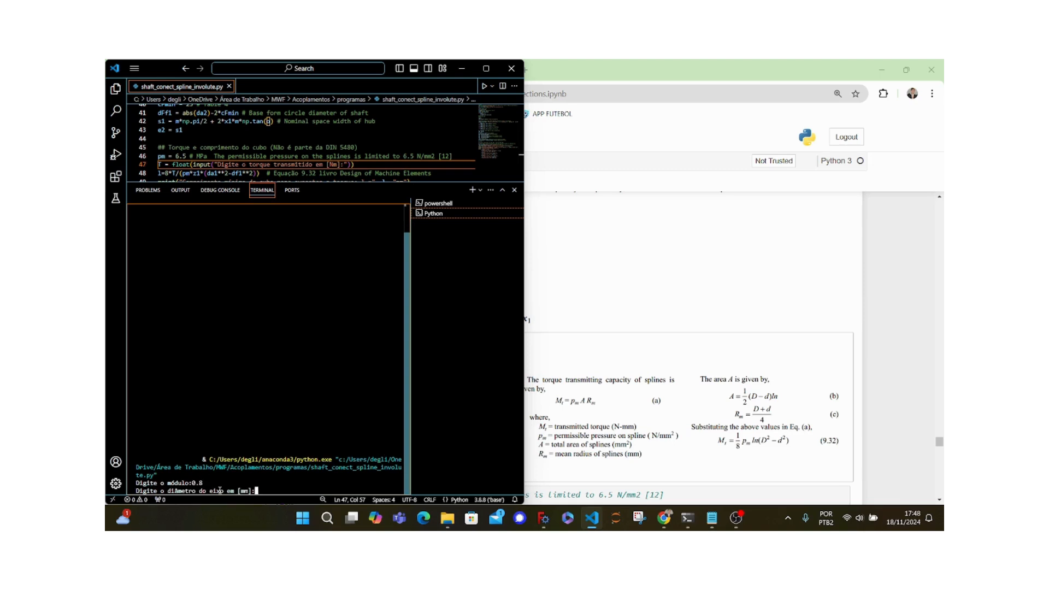
text(11)
key(Return)
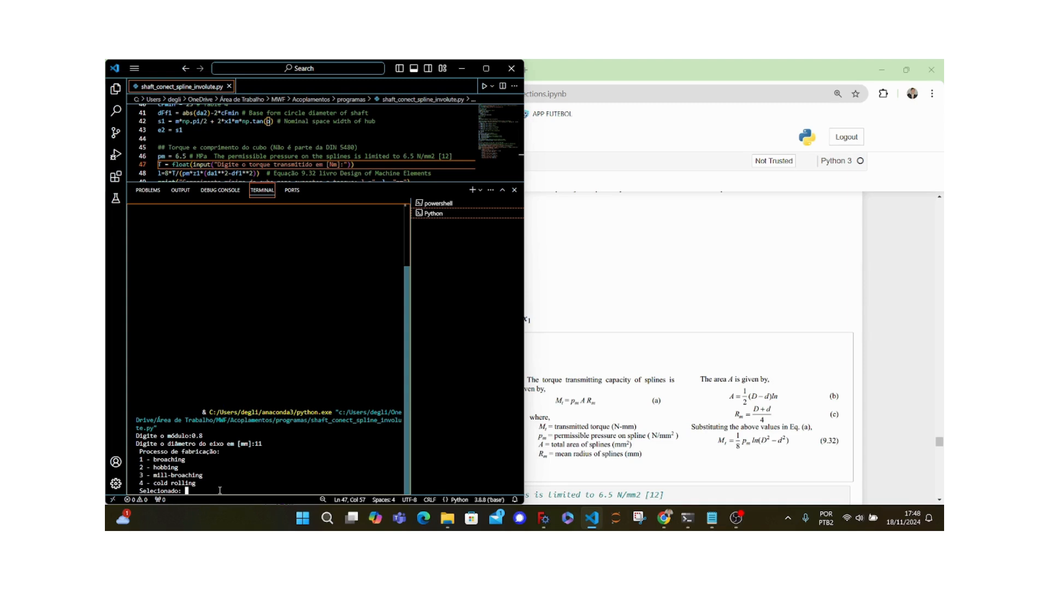
text(2)
key(Return)
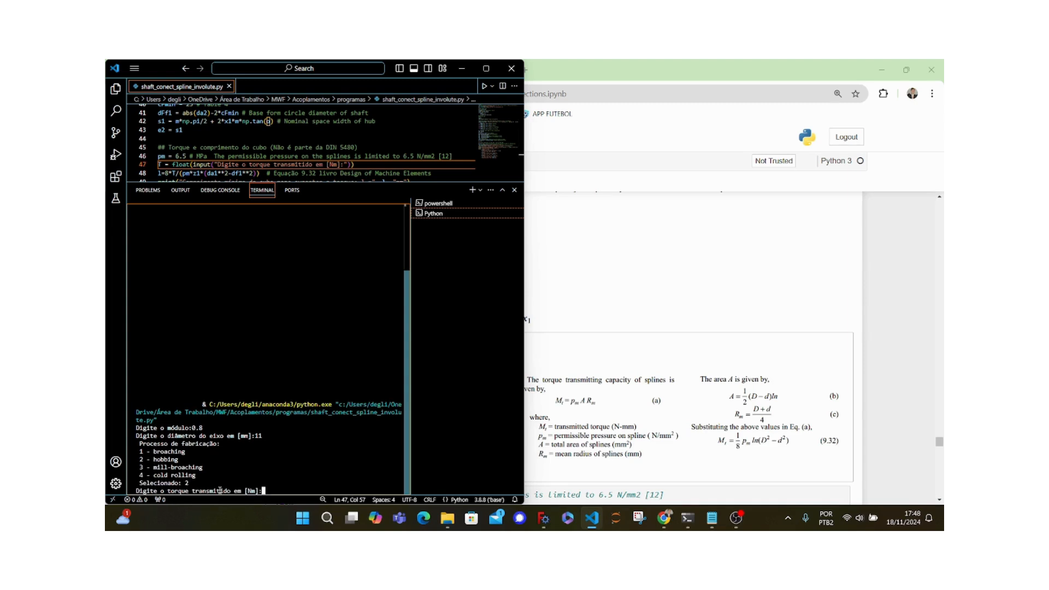
text(100)
key(Return)
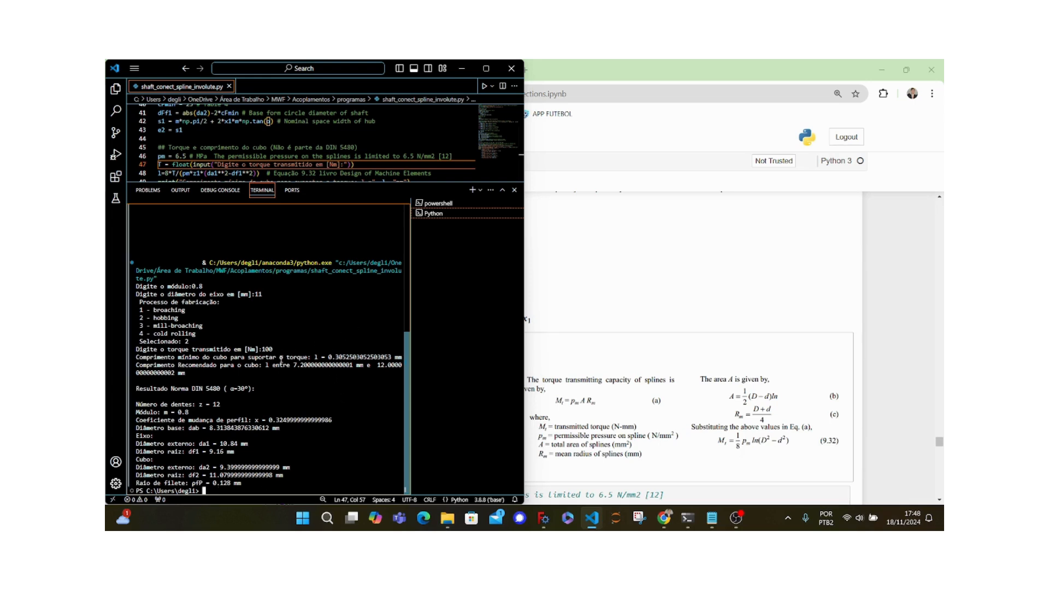
Step: Check the script's minimum and recommended hub lengths against the notebook's Length of Splines guideline in Chrome, returning to VS Code
drag(134, 358, 391, 356)
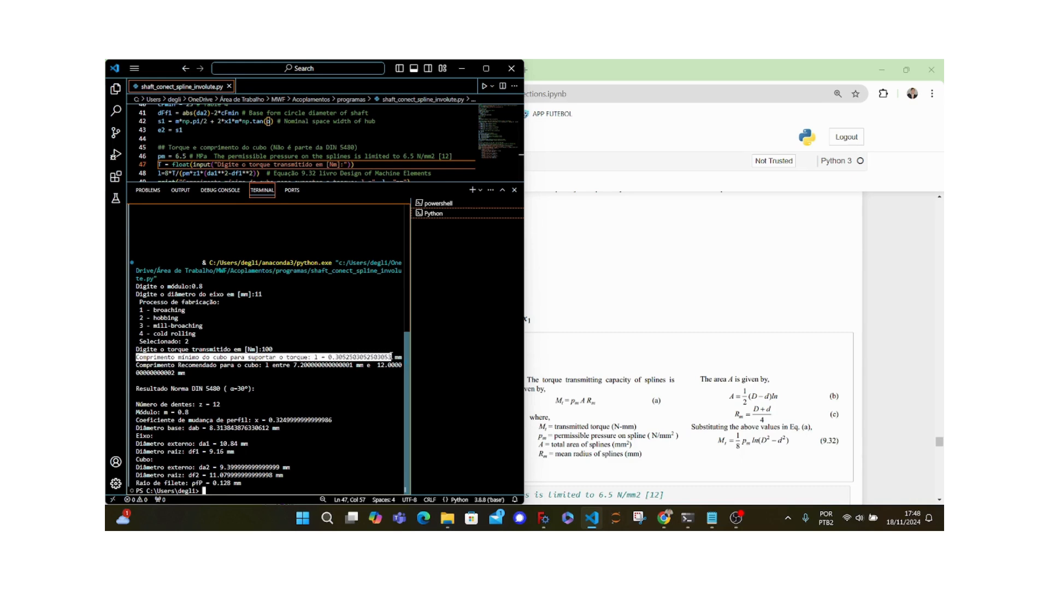
click(342, 358)
drag(340, 358, 328, 358)
click(338, 330)
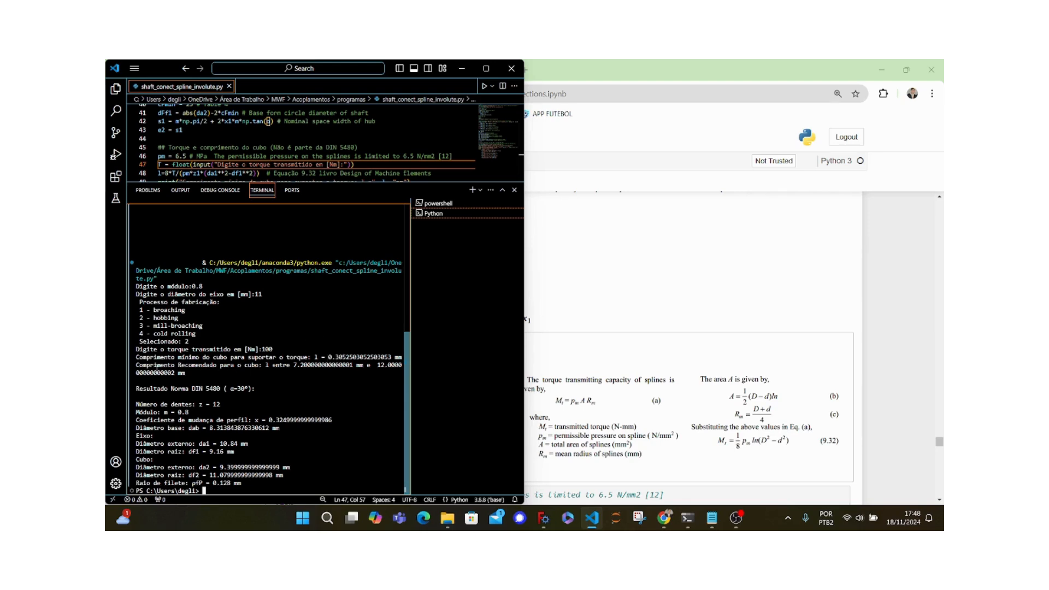
click(579, 376)
scroll(446, 310, down, 5)
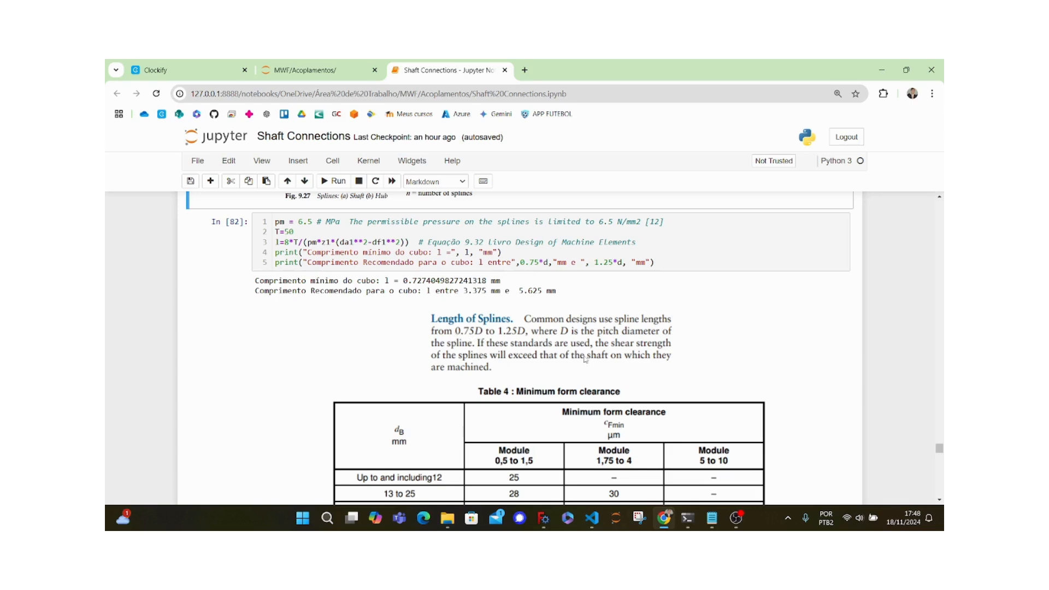
click(592, 518)
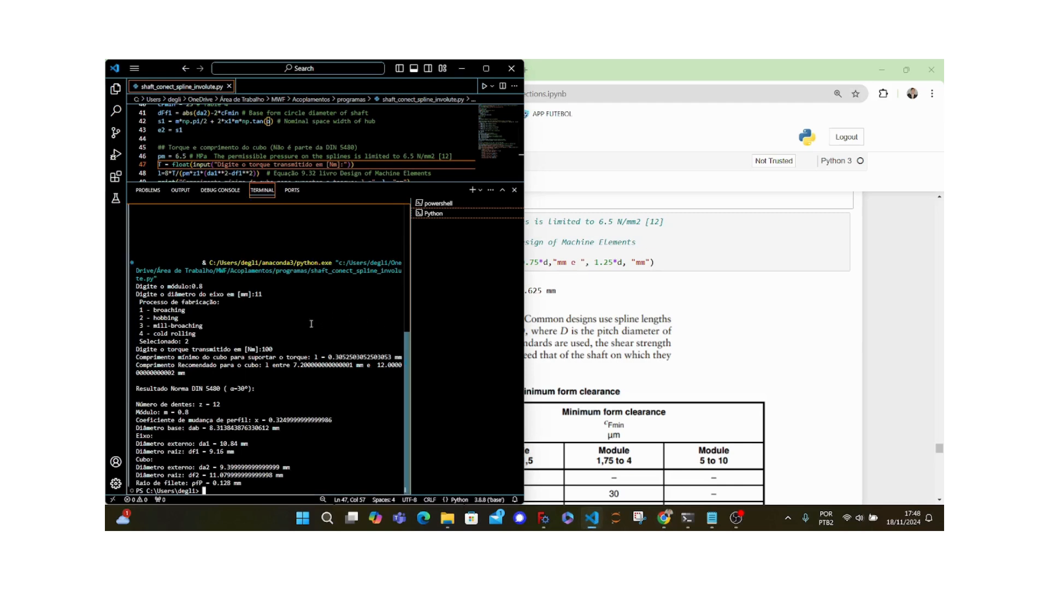
drag(294, 363, 394, 368)
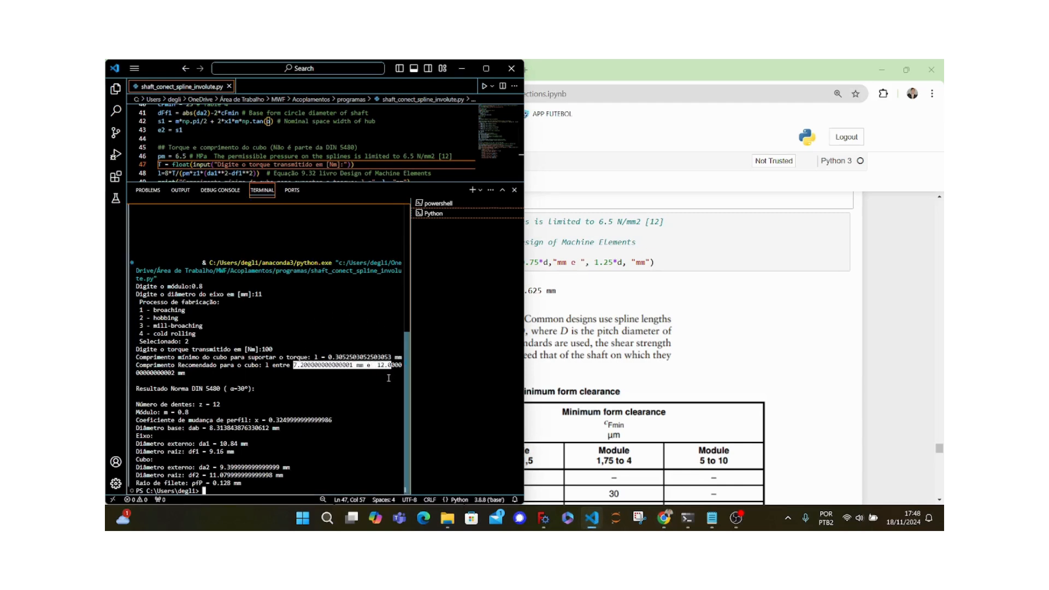
click(329, 365)
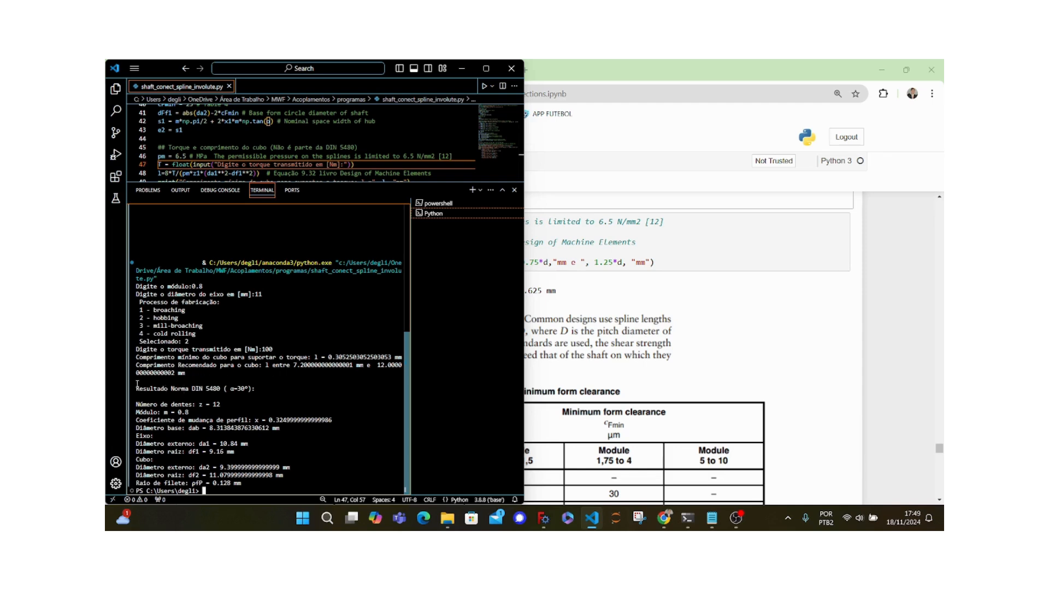
Step: Read the number of teeth and the profile shift coefficient in the DIN 5480 results
double_click(218, 404)
drag(255, 420, 333, 420)
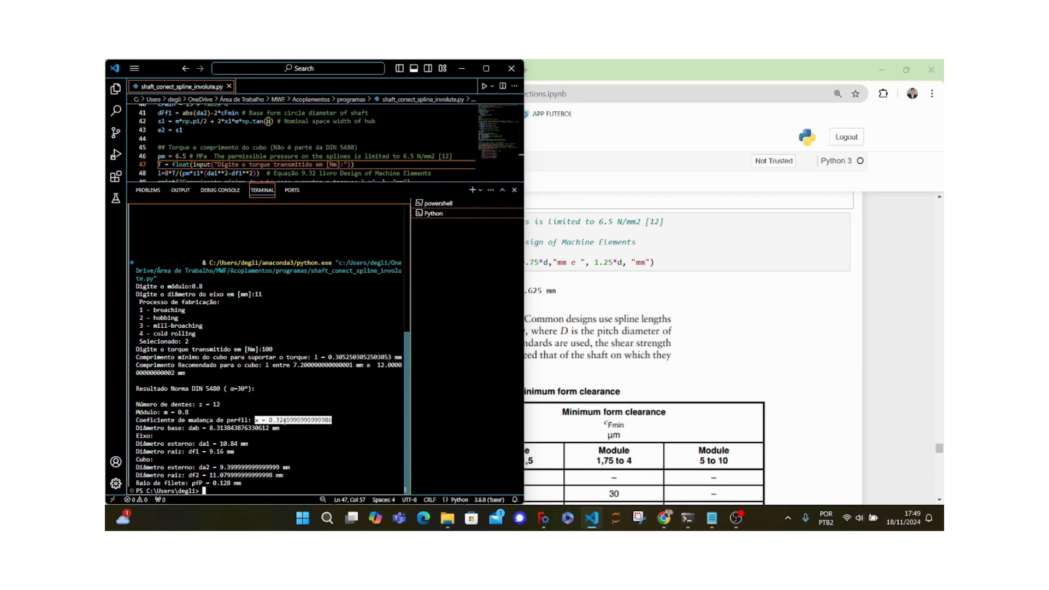
click(285, 420)
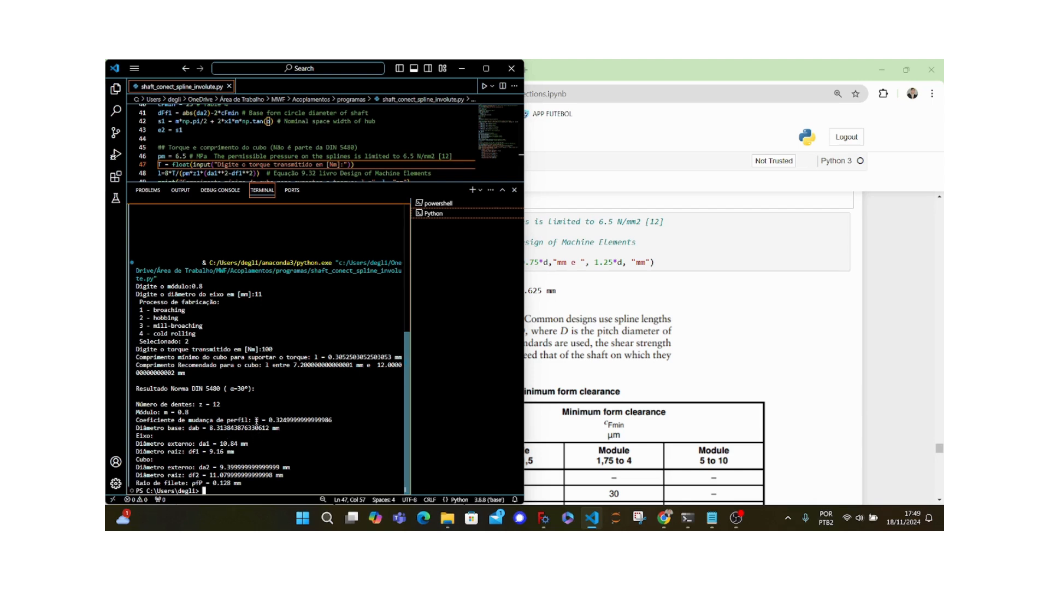
Step: Switch to FreeCAD, create a new document and add an involute gear in the Part Design workbench
click(544, 520)
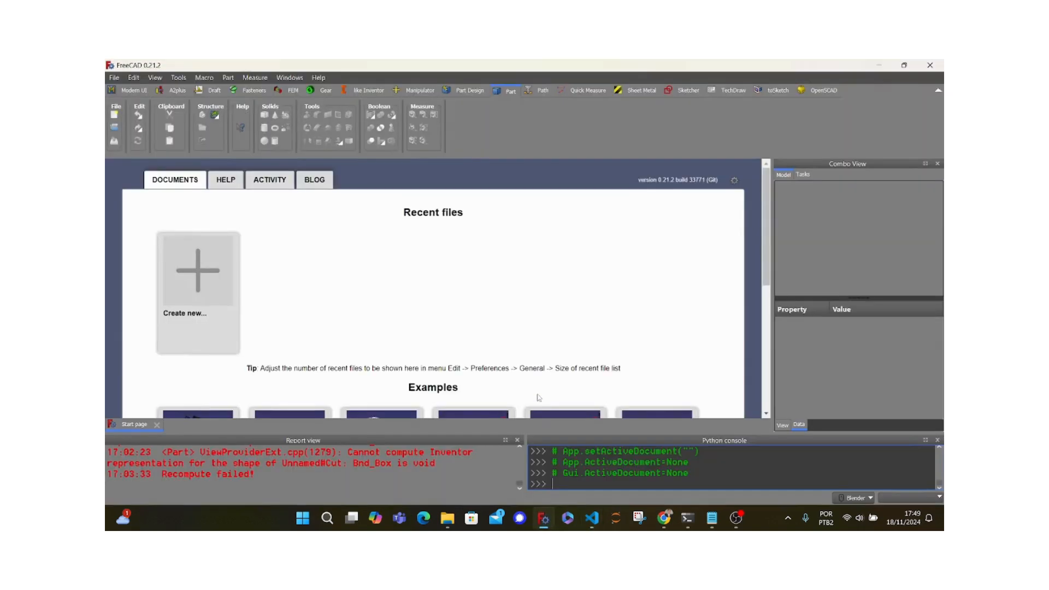
click(232, 239)
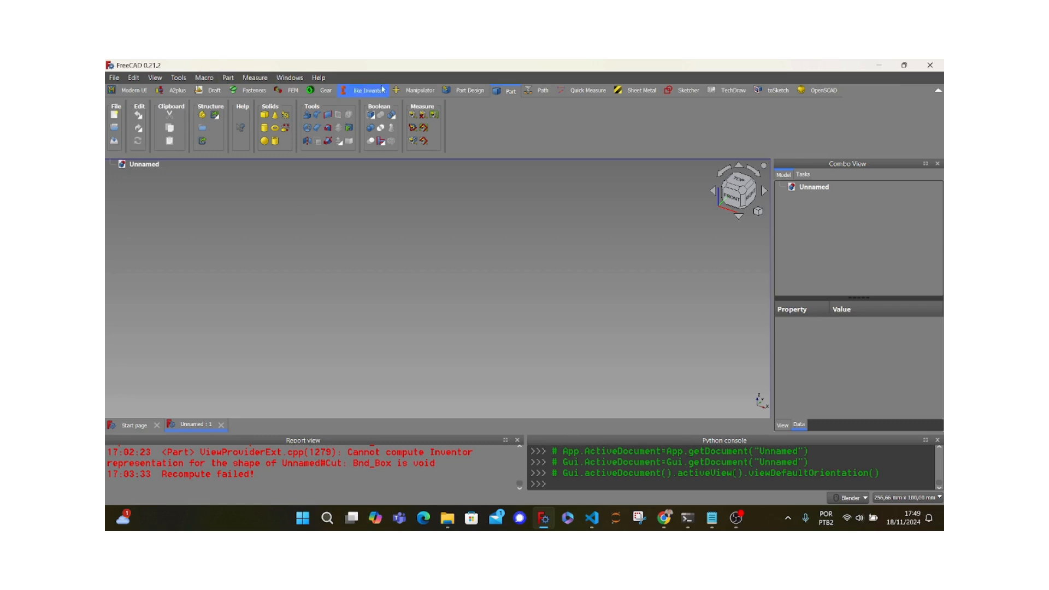
click(464, 93)
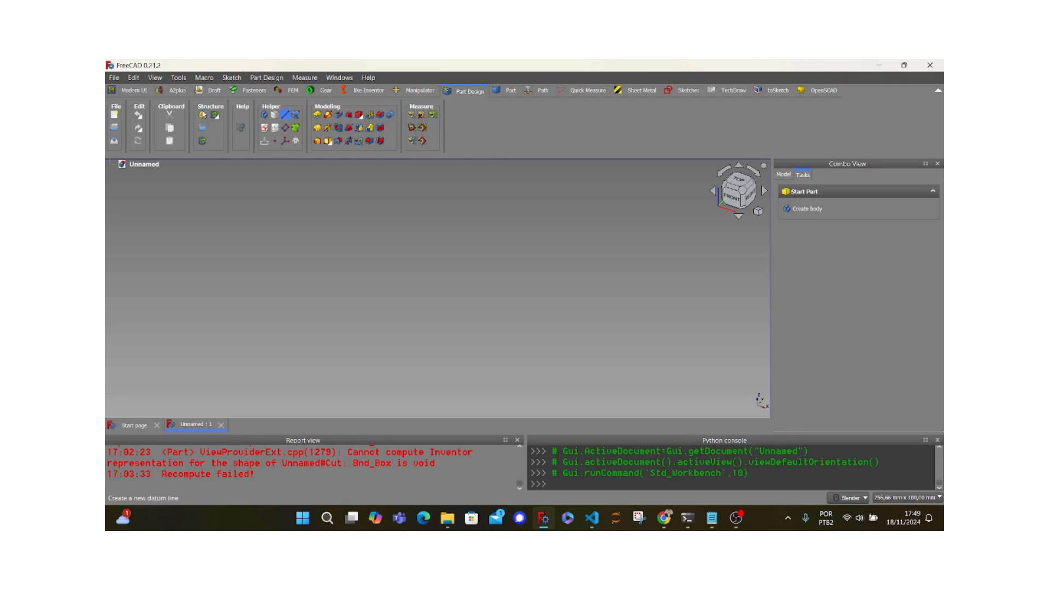
click(267, 78)
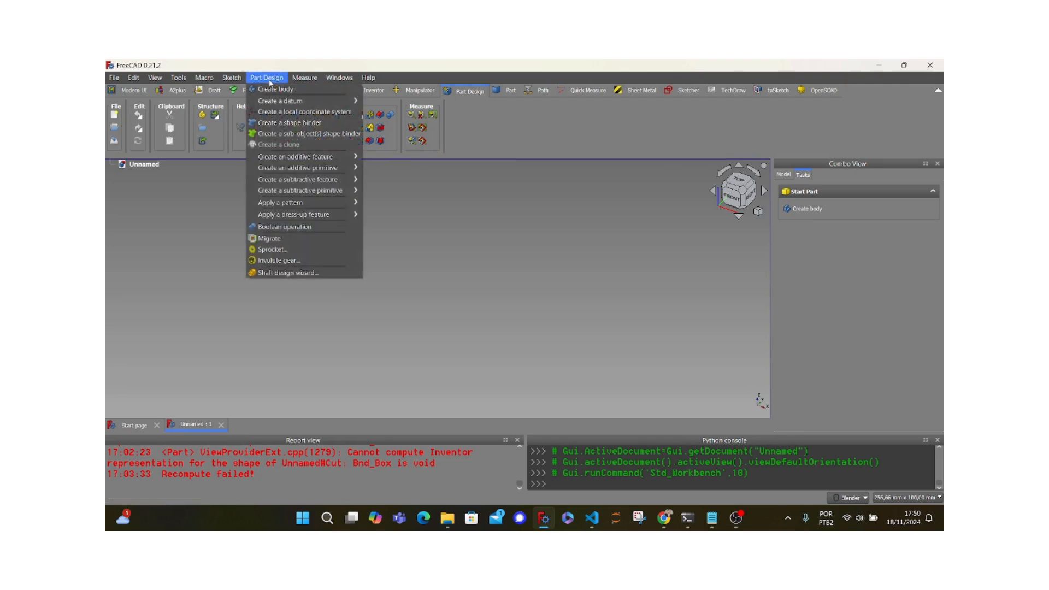
click(286, 262)
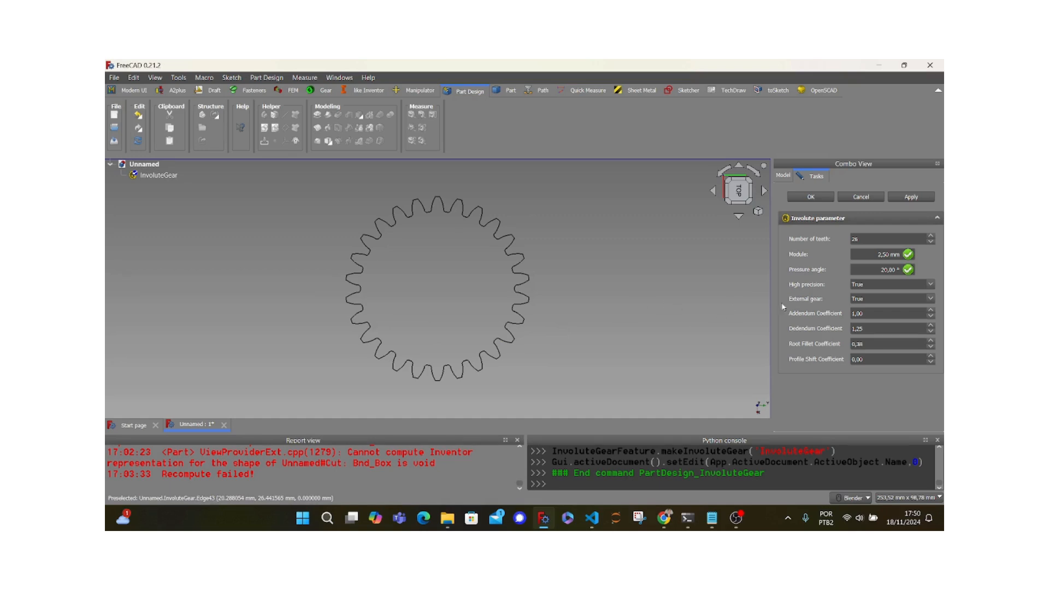
Step: Set the involute gear's module to 0.8 mm, its pressure angle to 30° and its number of teeth to 12
drag(889, 255, 876, 255)
text(0,8)
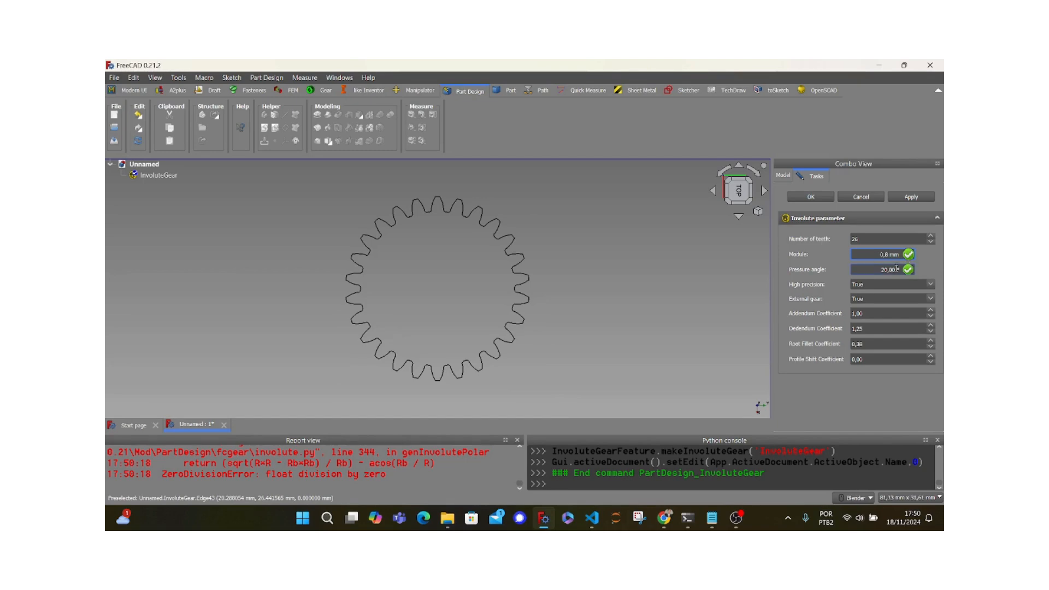
drag(885, 272, 878, 272)
text(3)
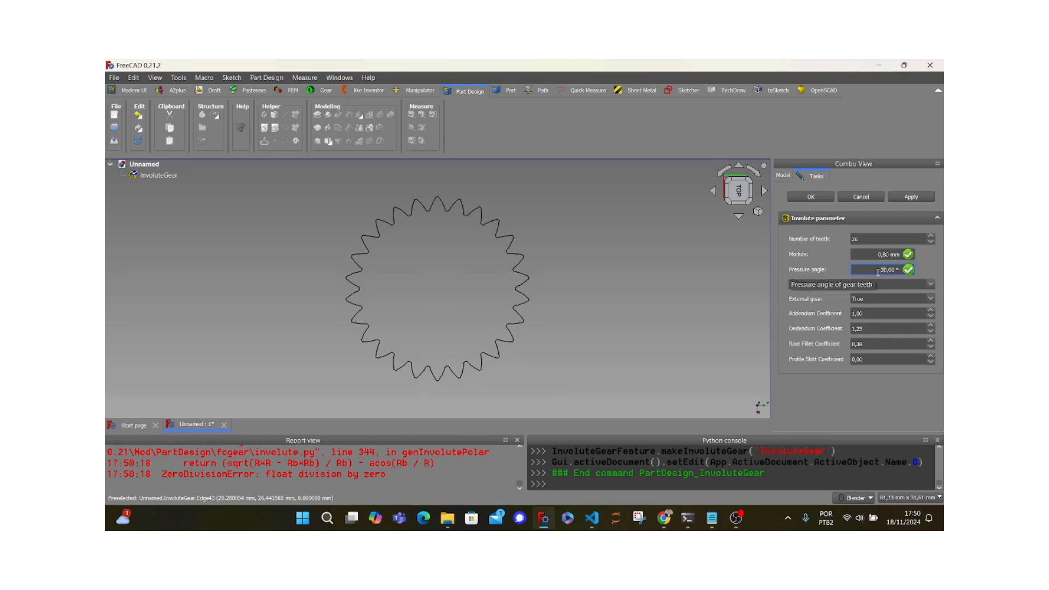
drag(860, 239, 828, 244)
text(12)
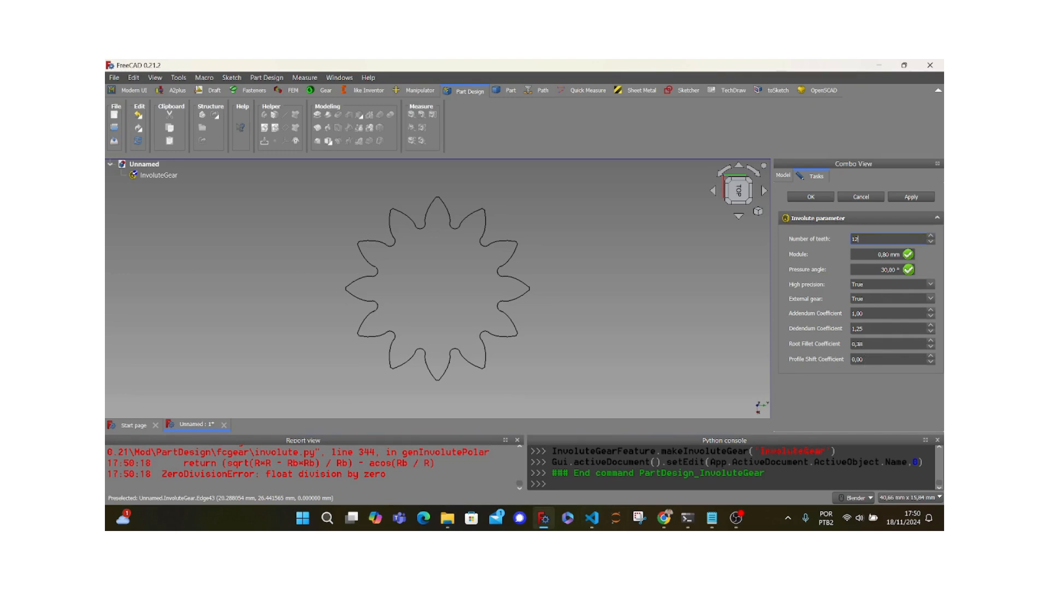
Step: Set the involute gear's profile shift coefficient to 0.3, following the DIN 5480 results in VS Code, and accept the gear in FreeCAD
click(592, 523)
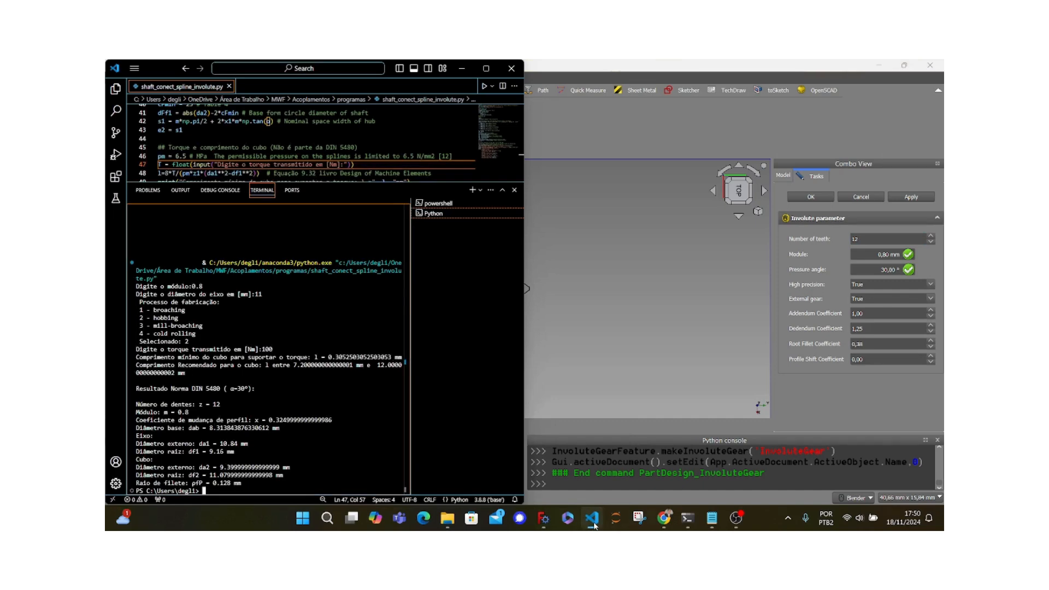
click(593, 522)
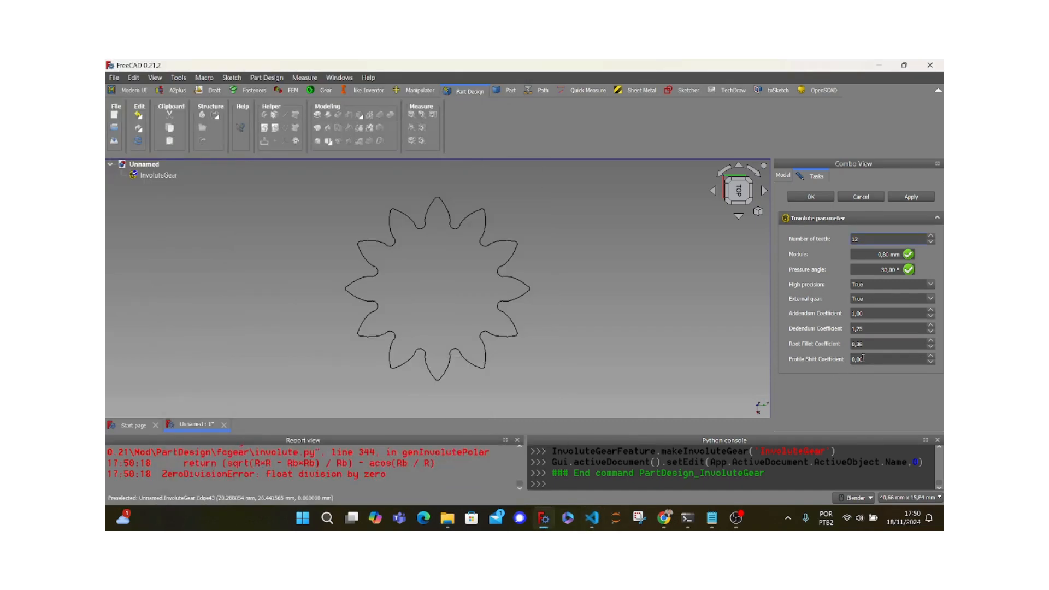
text(0,3)
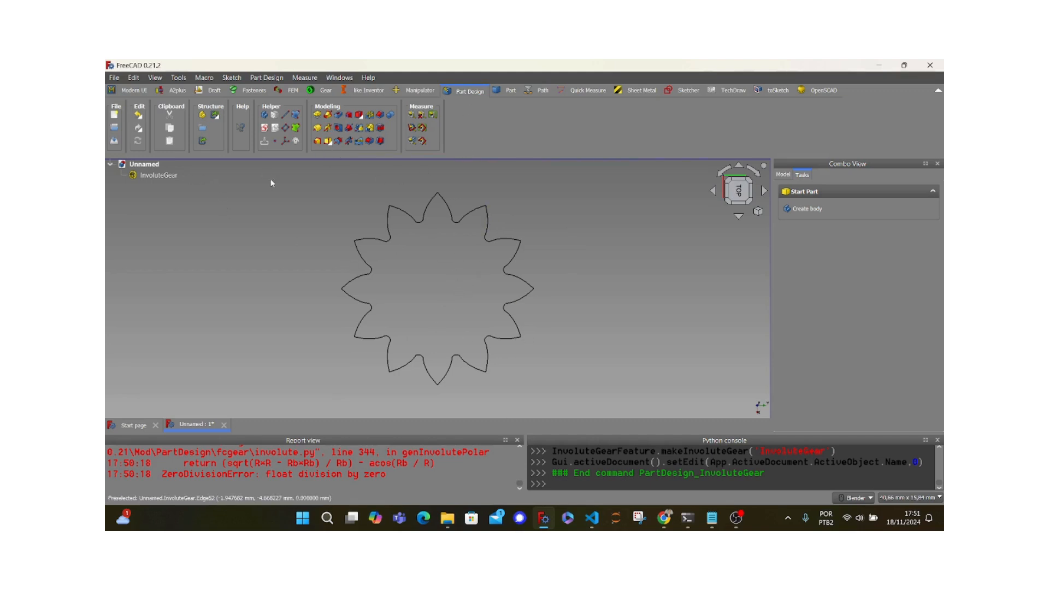
Step: Extrude the involute gear profile 10 mm along its normal in the Part workbench
click(160, 175)
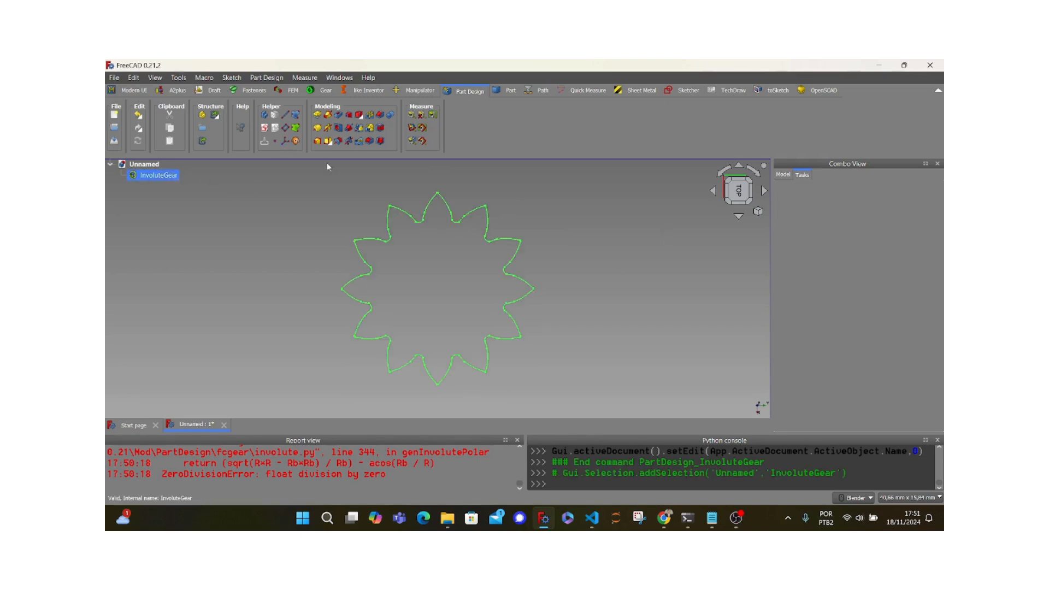
click(505, 92)
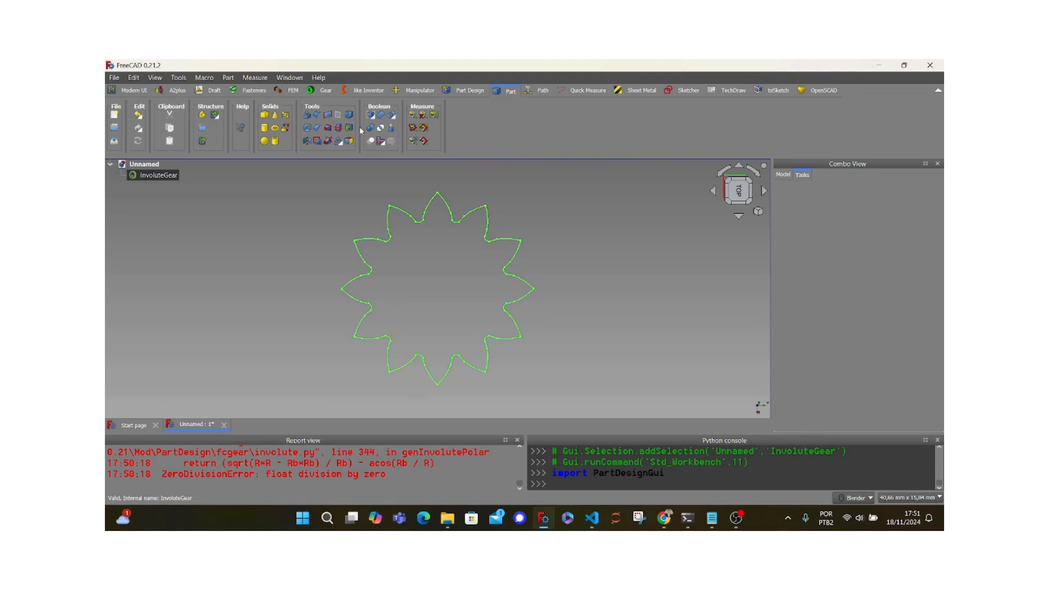
click(307, 115)
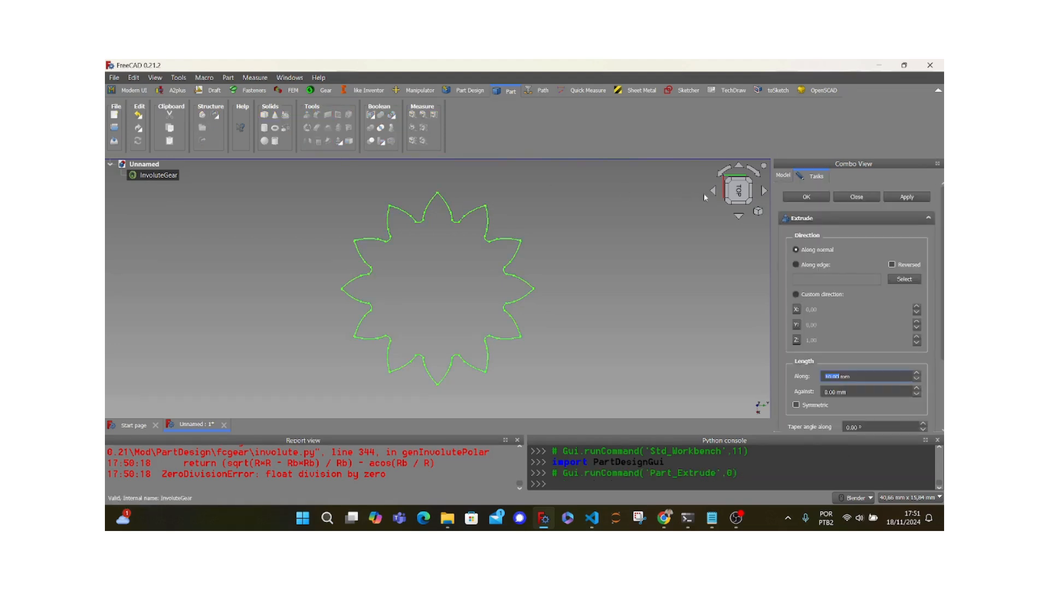
click(805, 198)
Step: Examine the extruded gear's teeth and end face from several angles and from the top
middle_drag(663, 238, 514, 261)
scroll(596, 239, down, 3)
scroll(434, 286, up, 2)
middle_drag(452, 300, 460, 288)
click(303, 254)
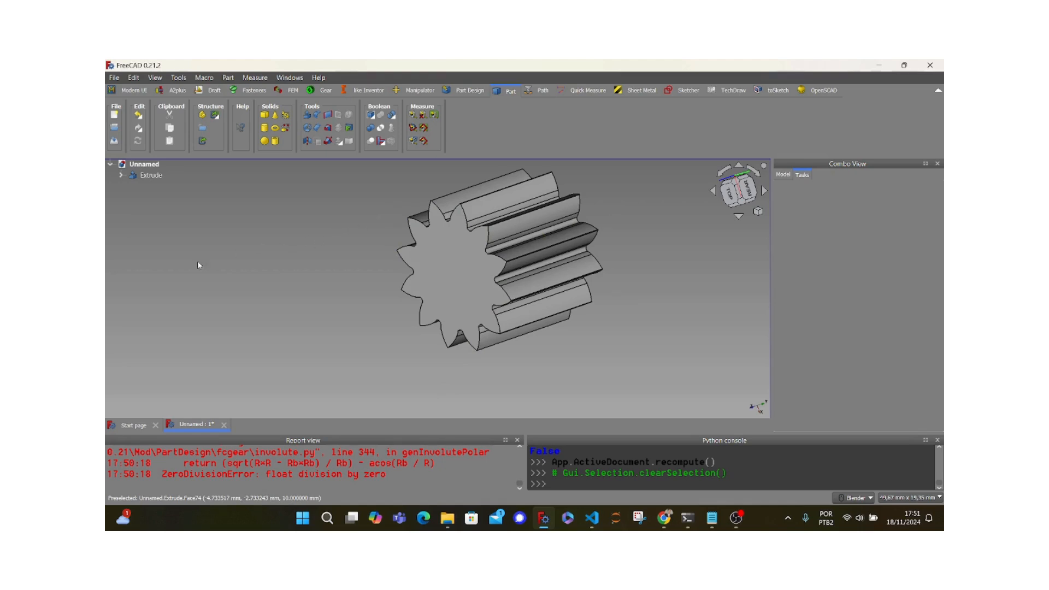
middle_drag(236, 277, 383, 301)
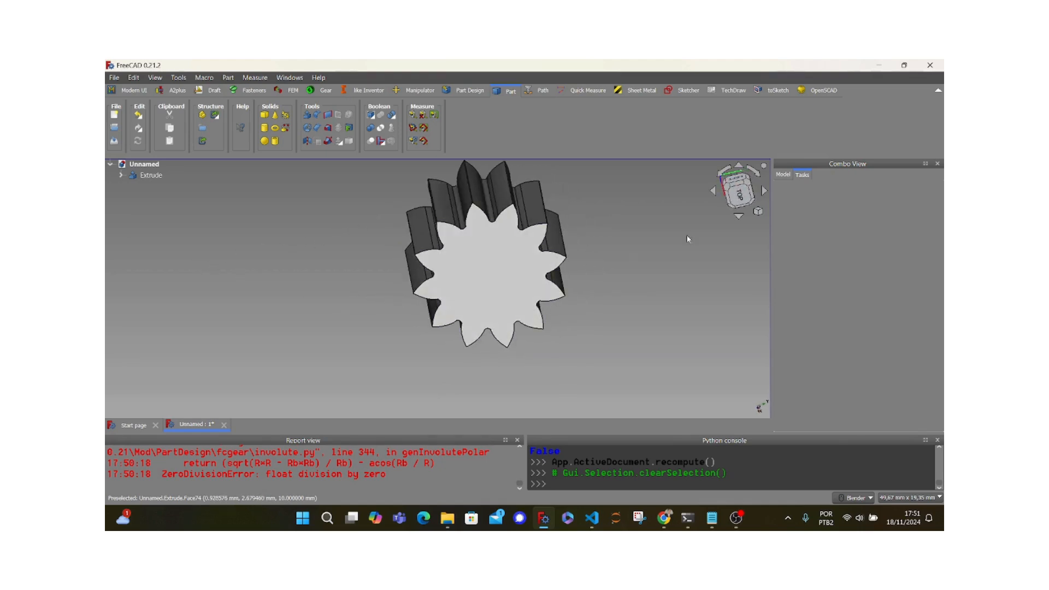
click(744, 197)
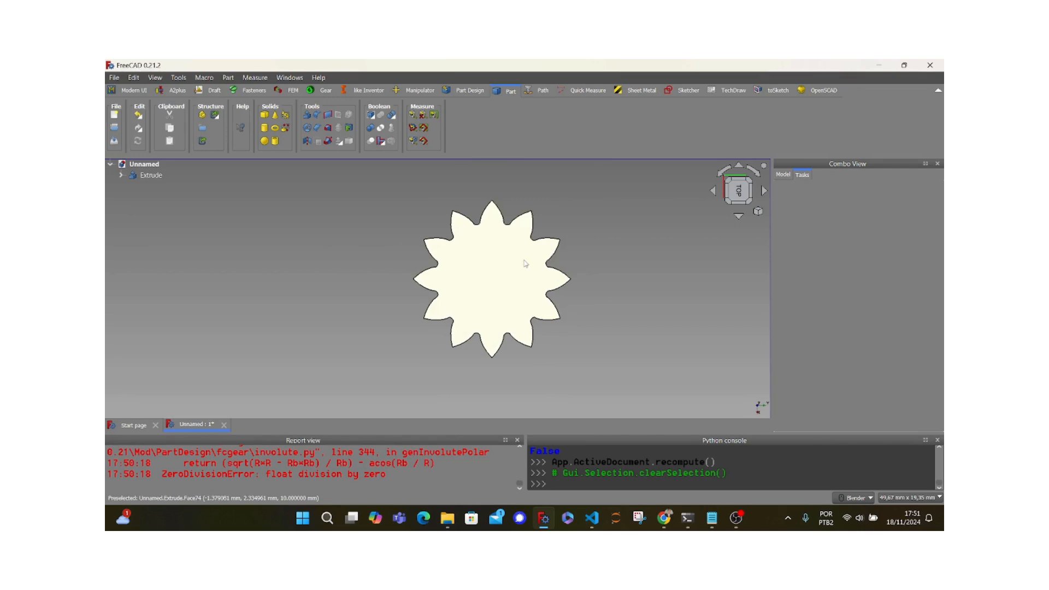
middle_drag(452, 201, 616, 368)
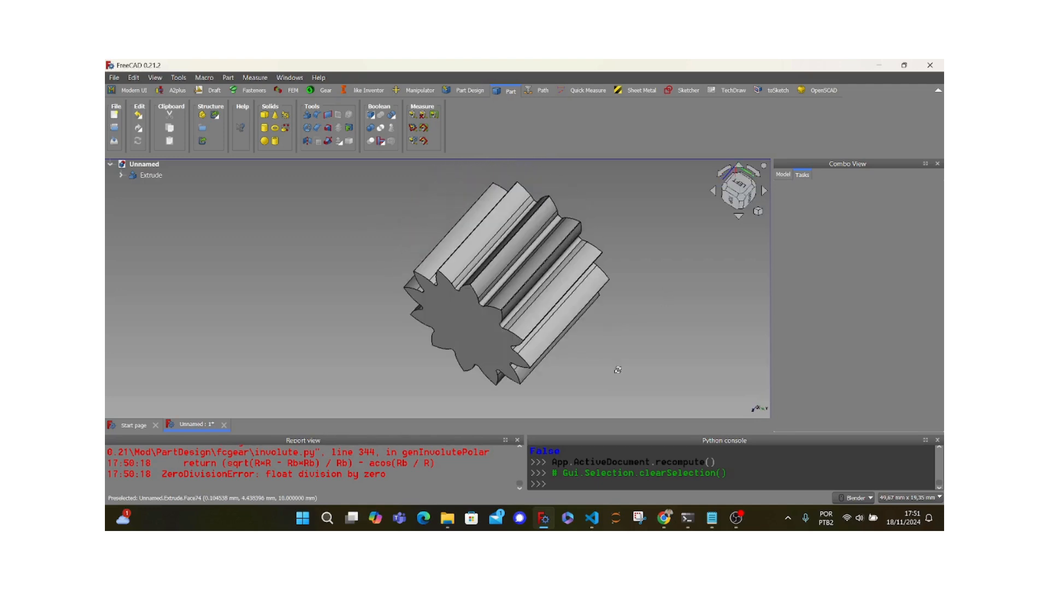
Step: Add a cylinder primitive at the center of the extruded gear and select it
click(264, 129)
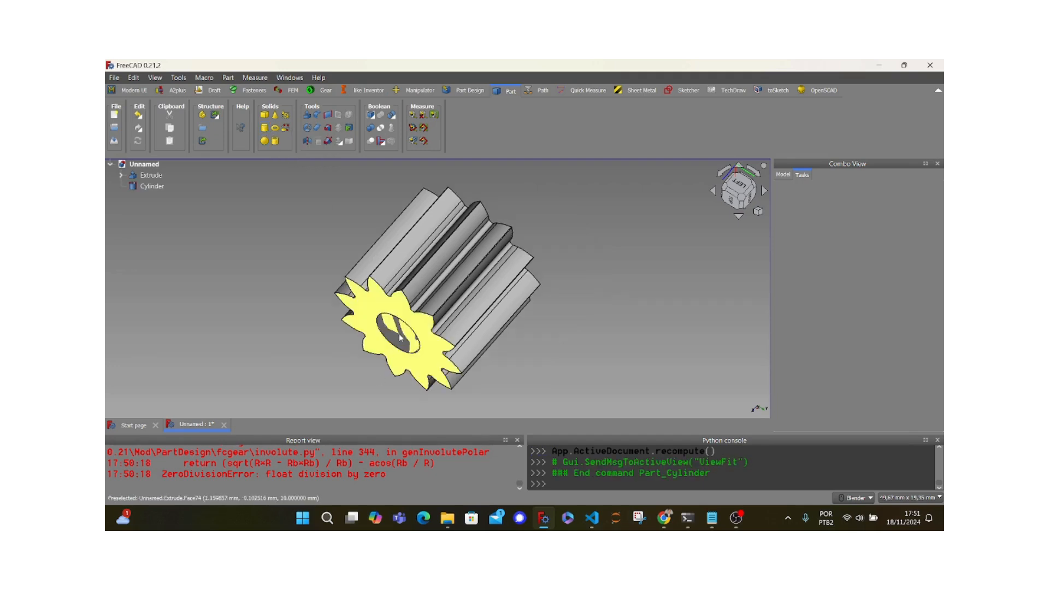
click(391, 305)
click(266, 254)
click(157, 187)
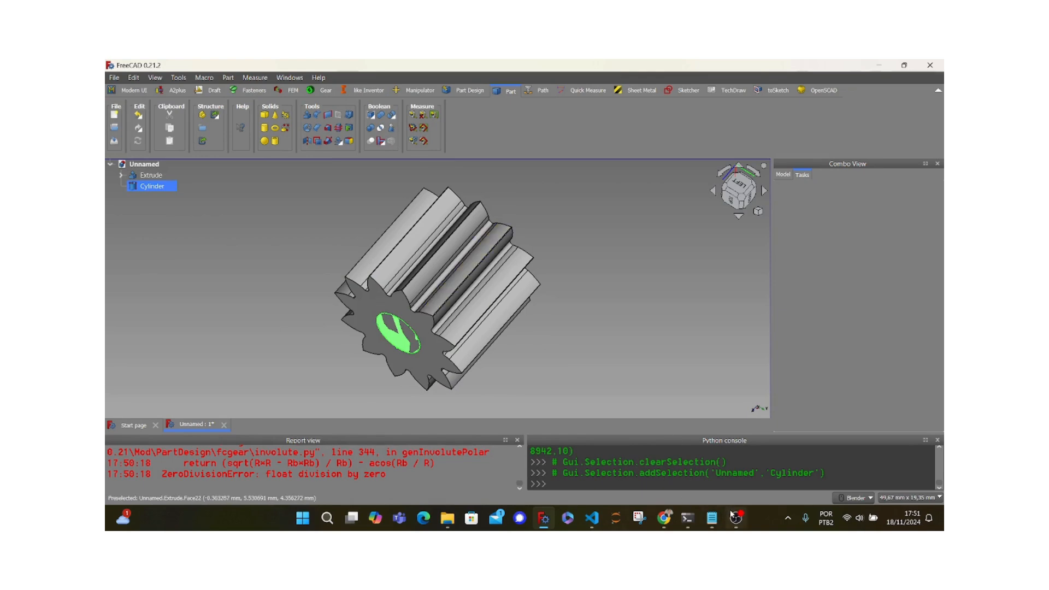
Step: Switch to VS Code and read the shaft's root diameter df1 in the DIN 5480 results
mouse_move(732, 517)
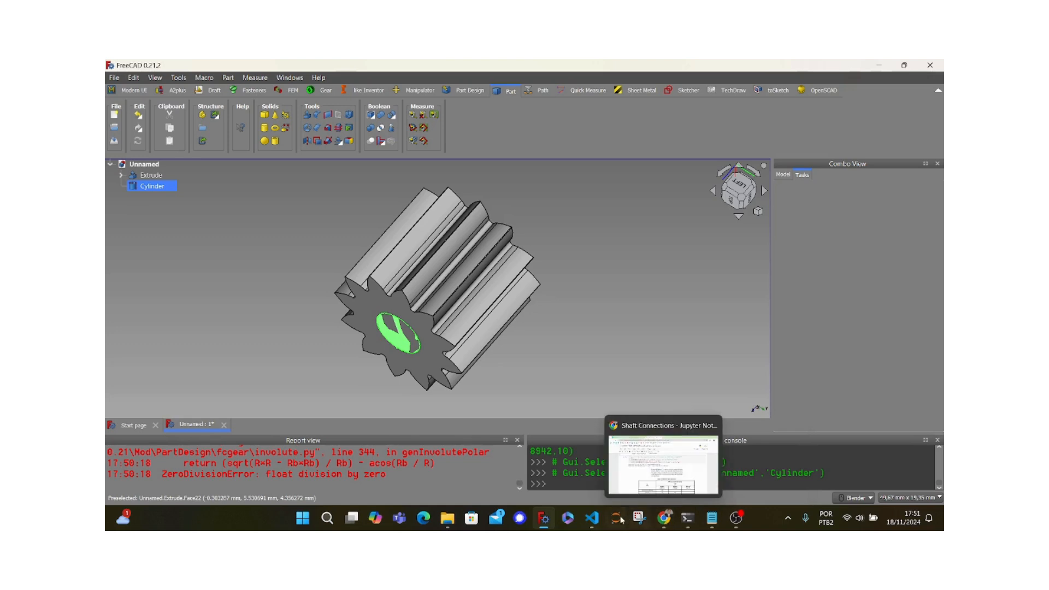
mouse_move(596, 519)
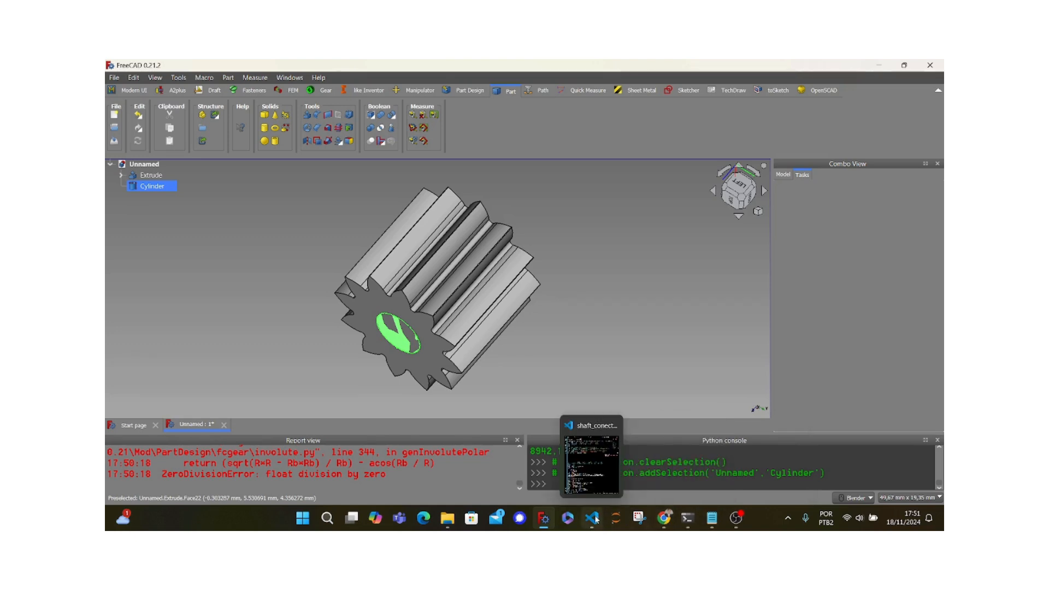
click(595, 518)
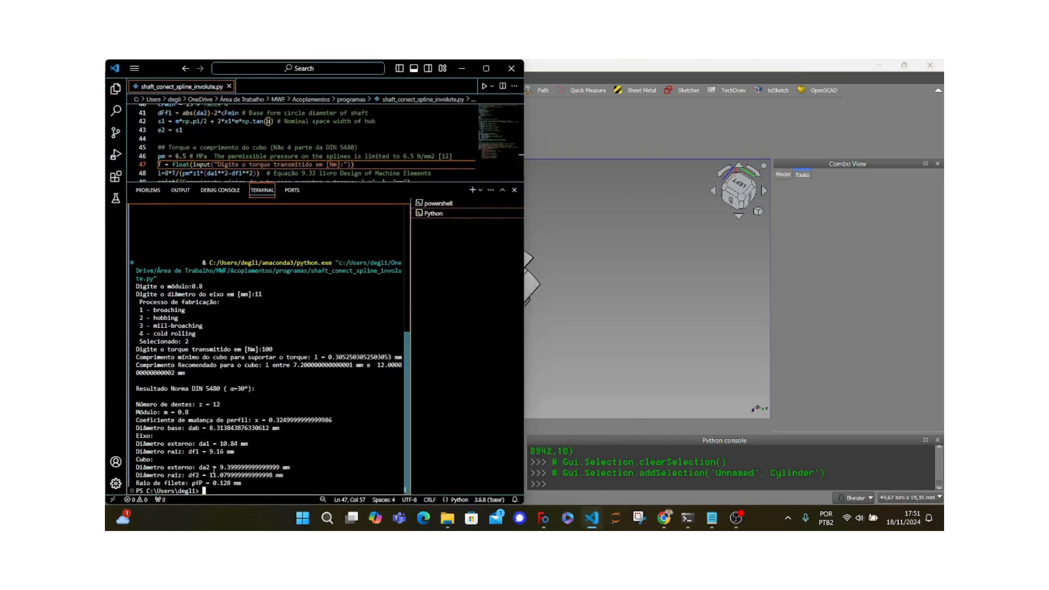
drag(209, 451, 224, 452)
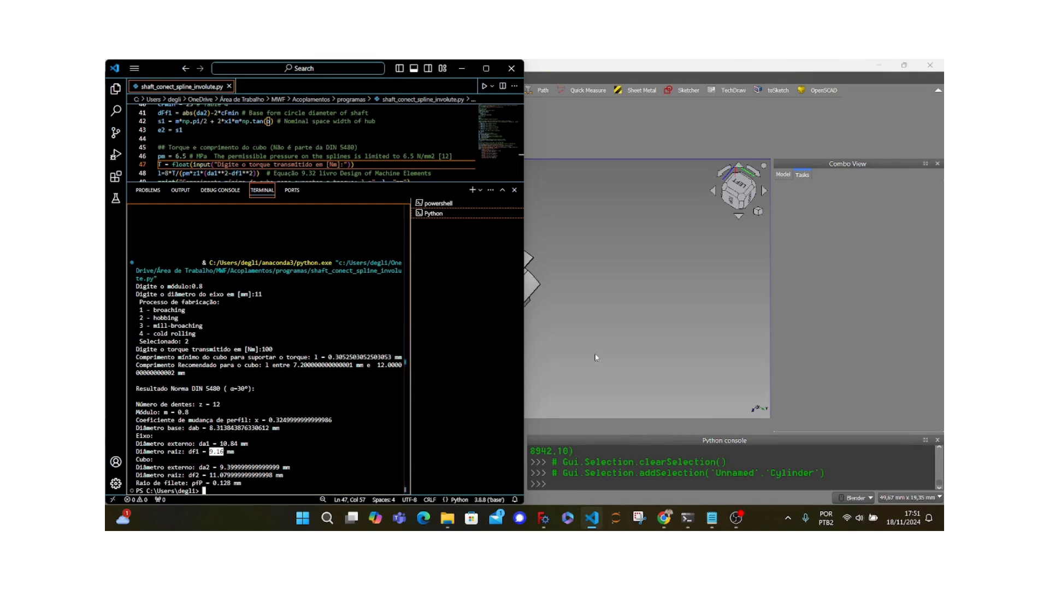
Step: Return to FreeCAD and set the cylinder's radius to 4.58 mm to match the shaft's root diameter
click(572, 363)
click(146, 188)
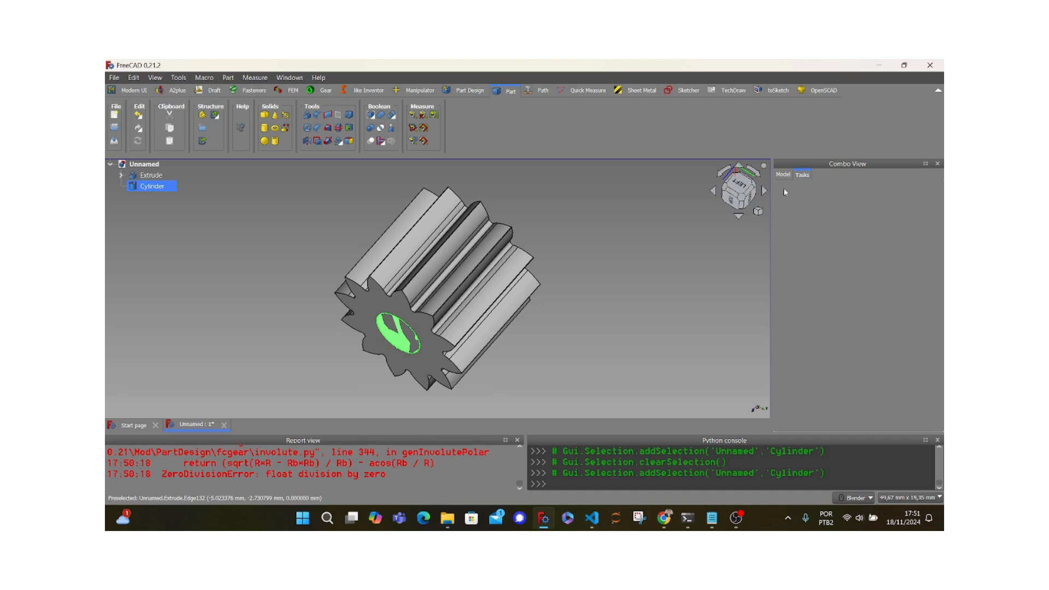
click(783, 175)
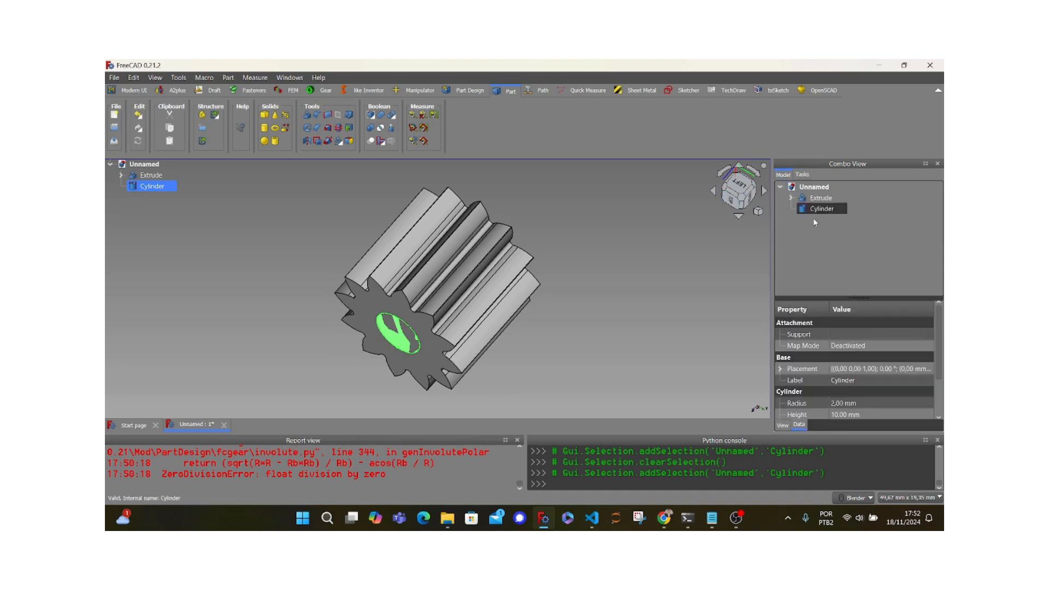
click(817, 209)
double_click(826, 211)
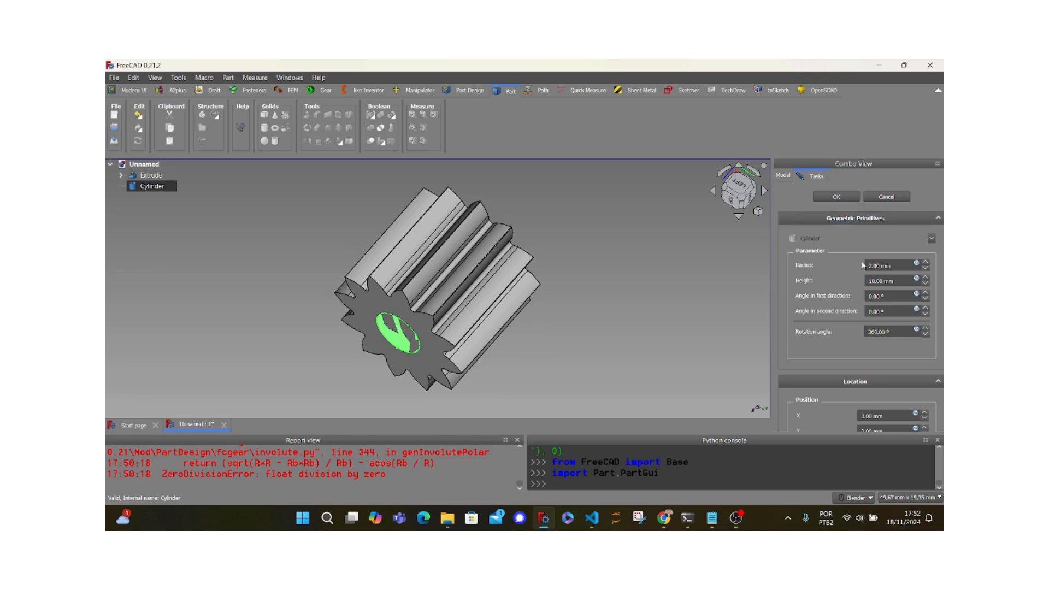
click(926, 263)
click(926, 263)
click(925, 263)
click(925, 263)
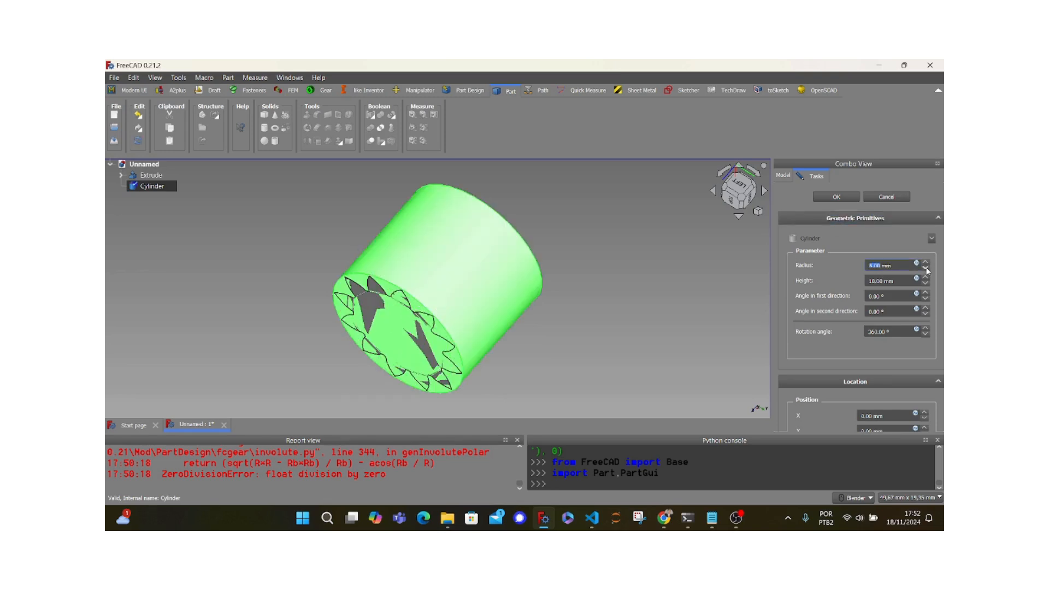
click(926, 269)
click(926, 268)
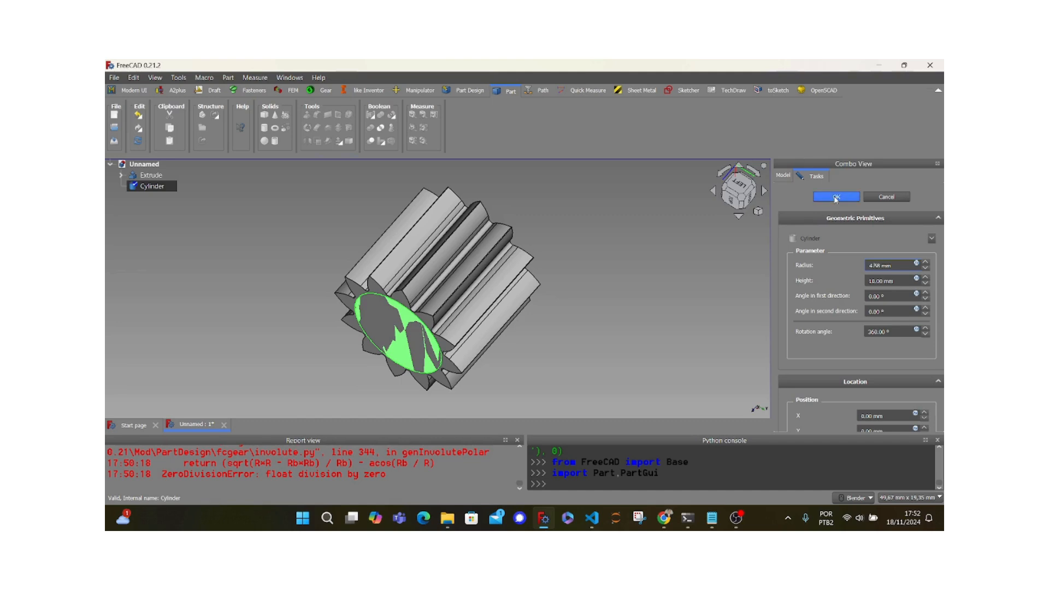
middle_drag(406, 299, 428, 295)
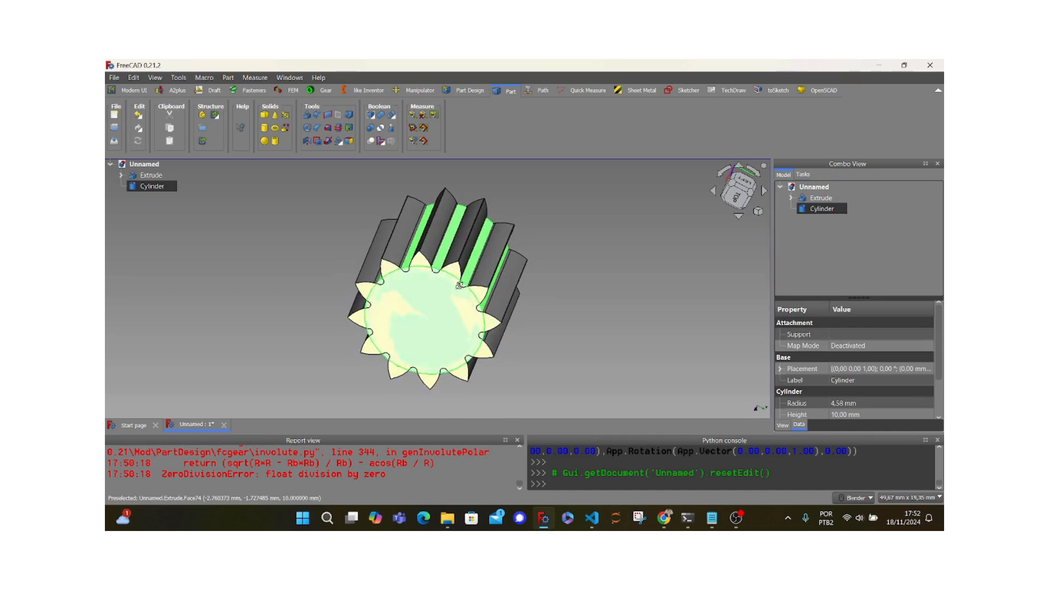
click(573, 324)
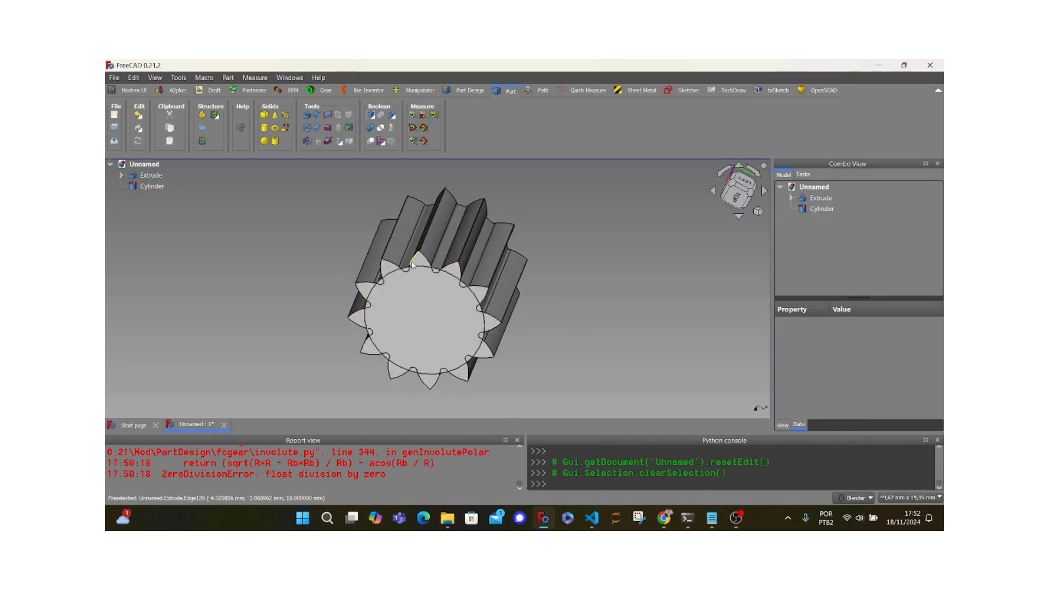
Step: Add a tube primitive around the gear's axis and select it
middle_drag(585, 312, 686, 305)
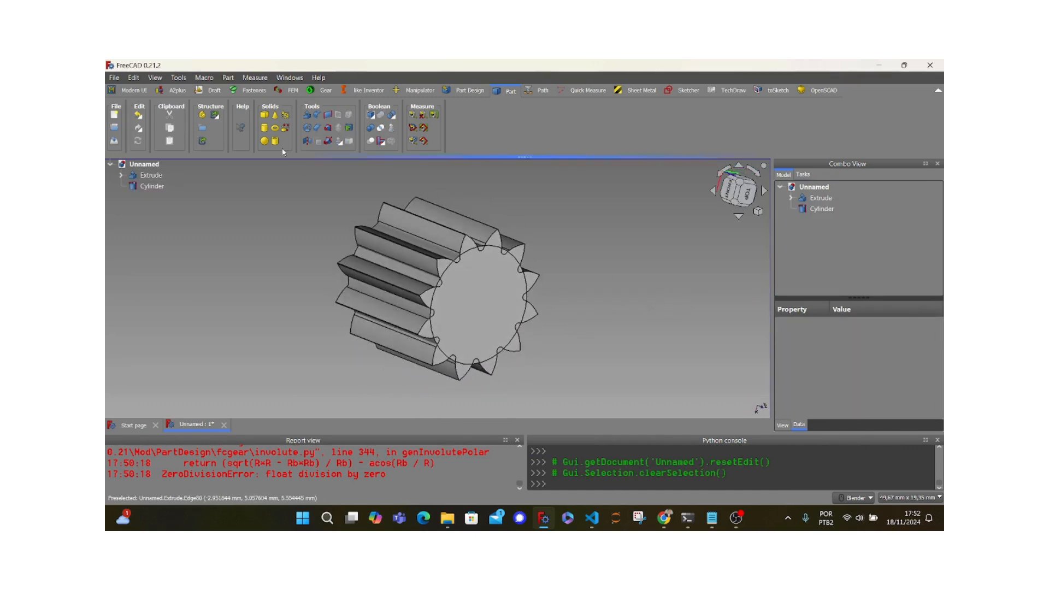
click(275, 141)
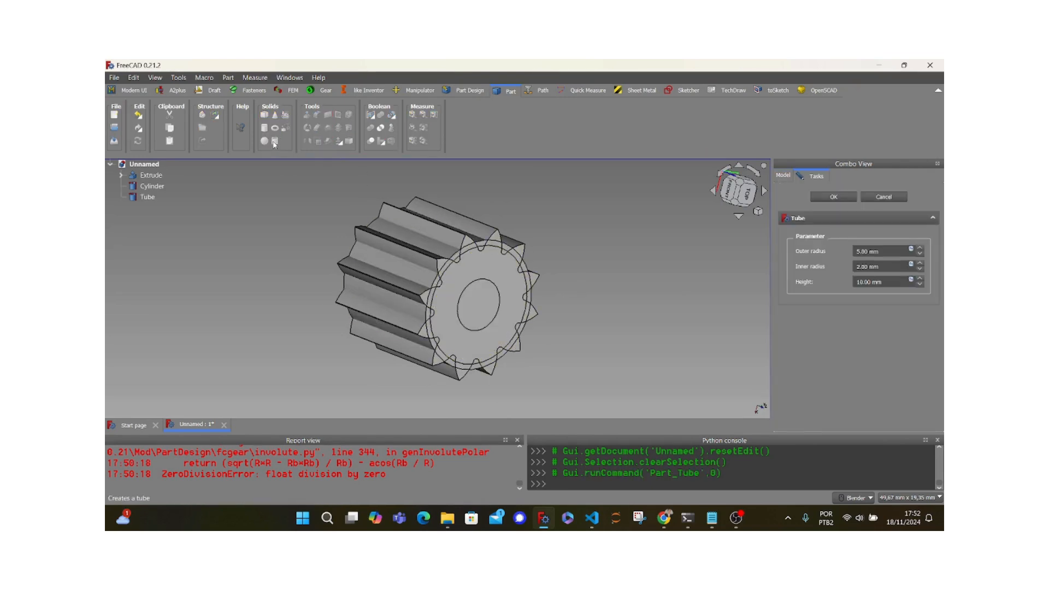
click(148, 196)
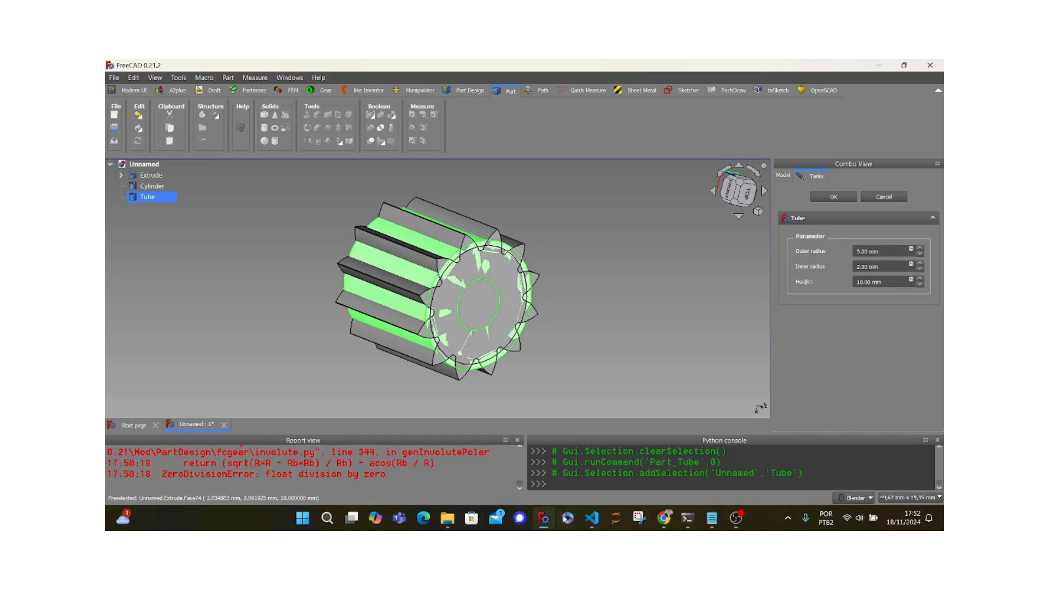
Step: Look up the shaft's outer diameter da1 in VS Code and calculate 10.84/2 in FreeCAD's Python console
click(592, 518)
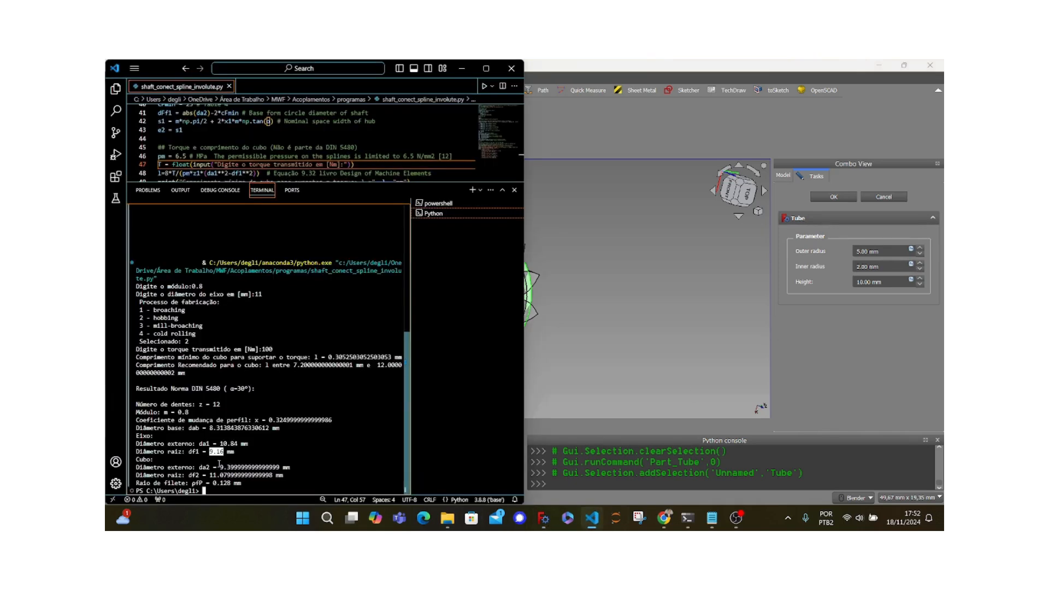
click(218, 444)
click(241, 443)
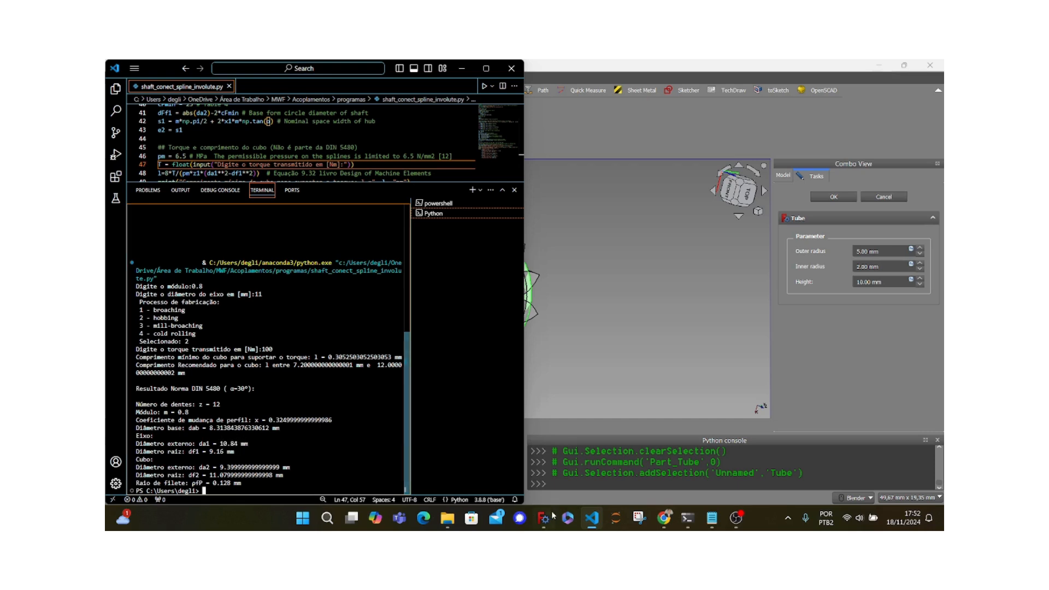
click(570, 484)
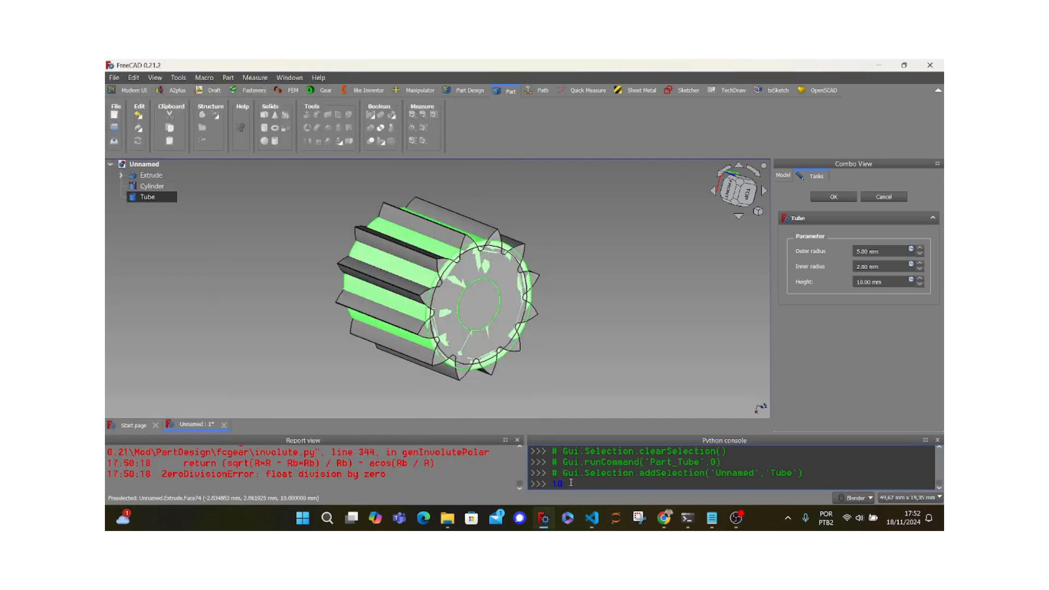
text(2)
key(Return)
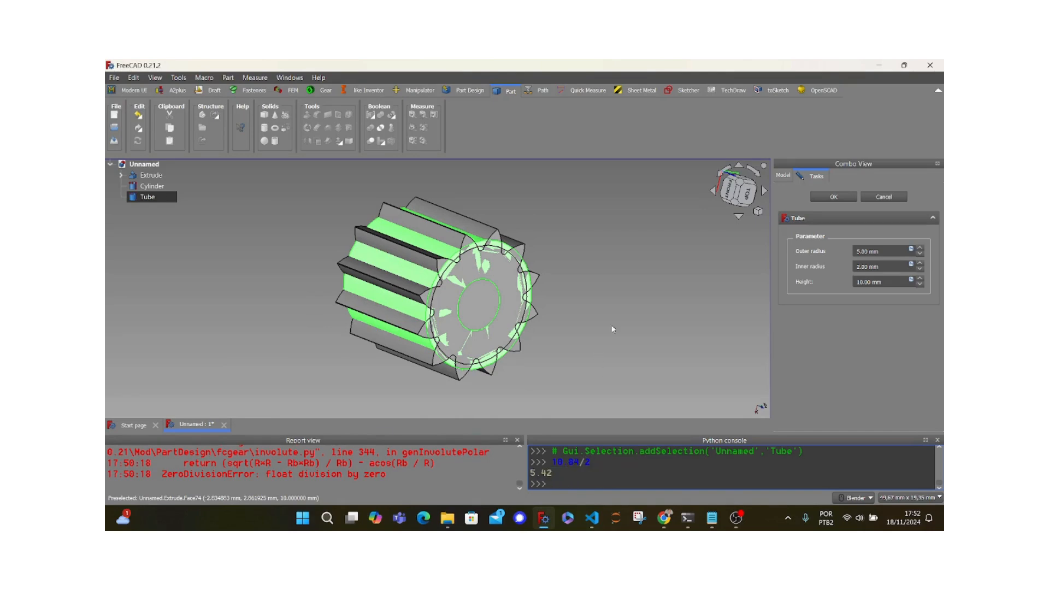
Step: Set the tube's outer radius to 8 mm and its inner radius to 5.42 mm
click(868, 252)
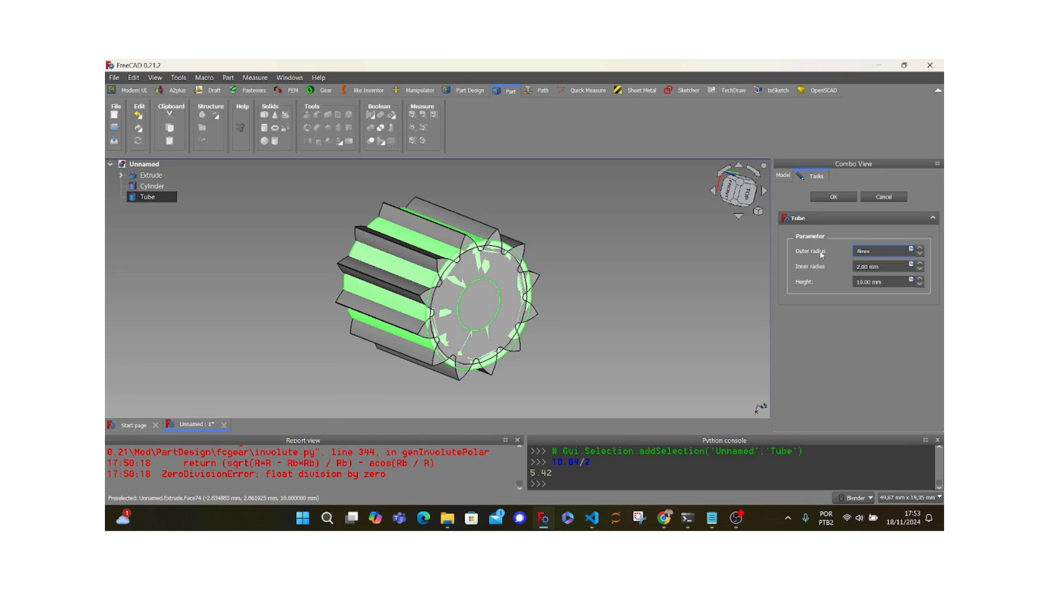
text(8mm)
key(Return)
click(494, 225)
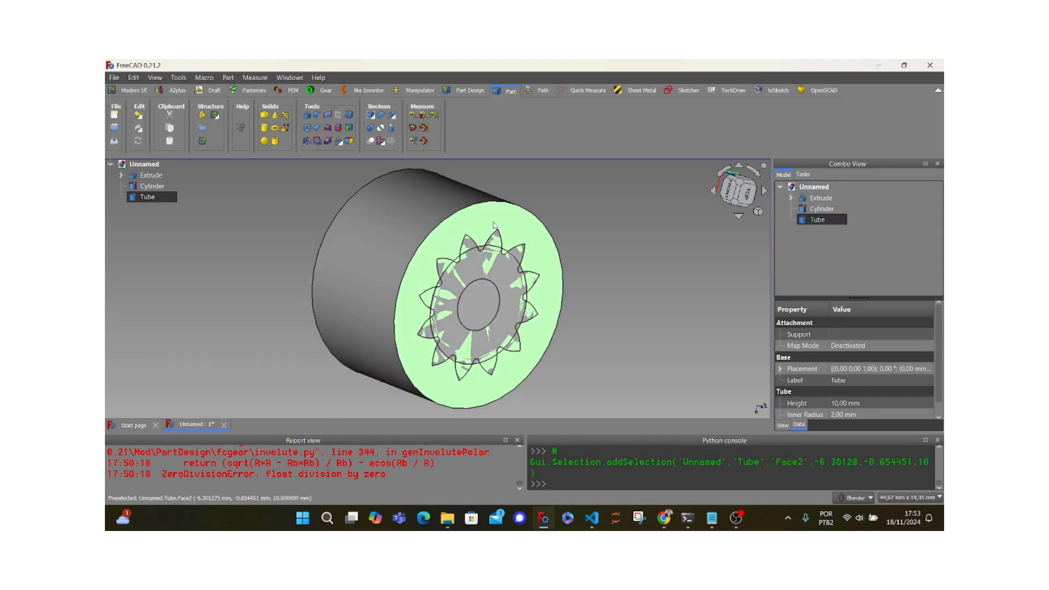
double_click(818, 219)
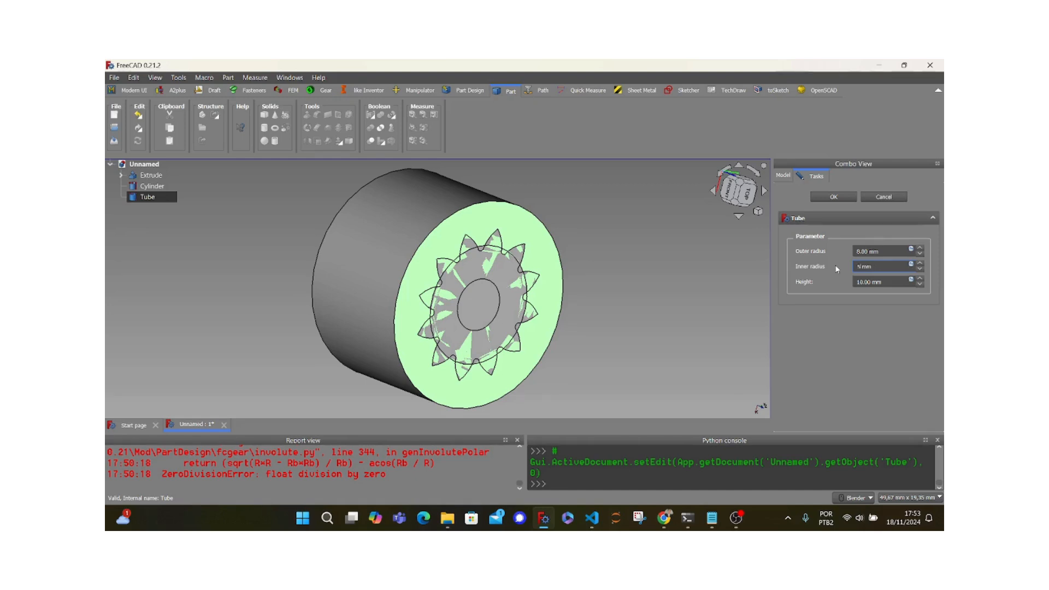
key(Return)
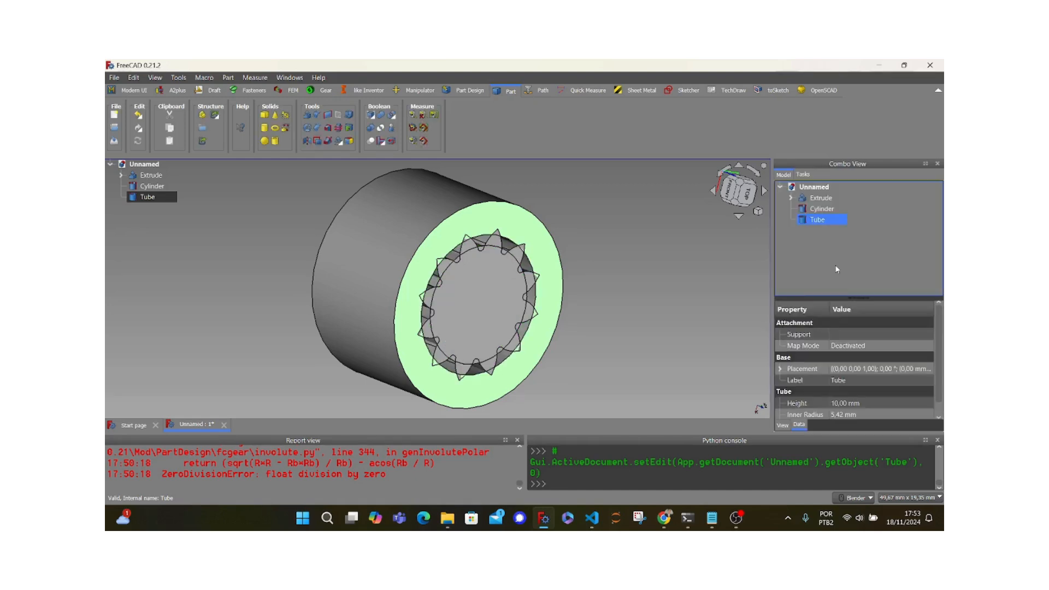
click(553, 184)
middle_drag(603, 255, 548, 275)
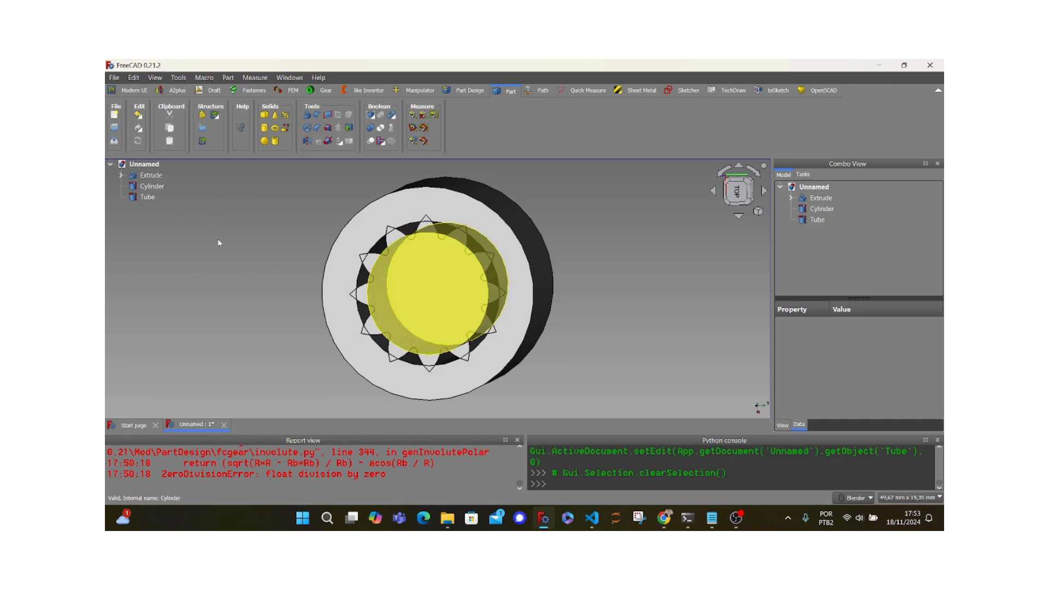
Step: Cut the tube from the extruded gear to trim the tooth tips to the shaft's outer diameter
click(151, 175)
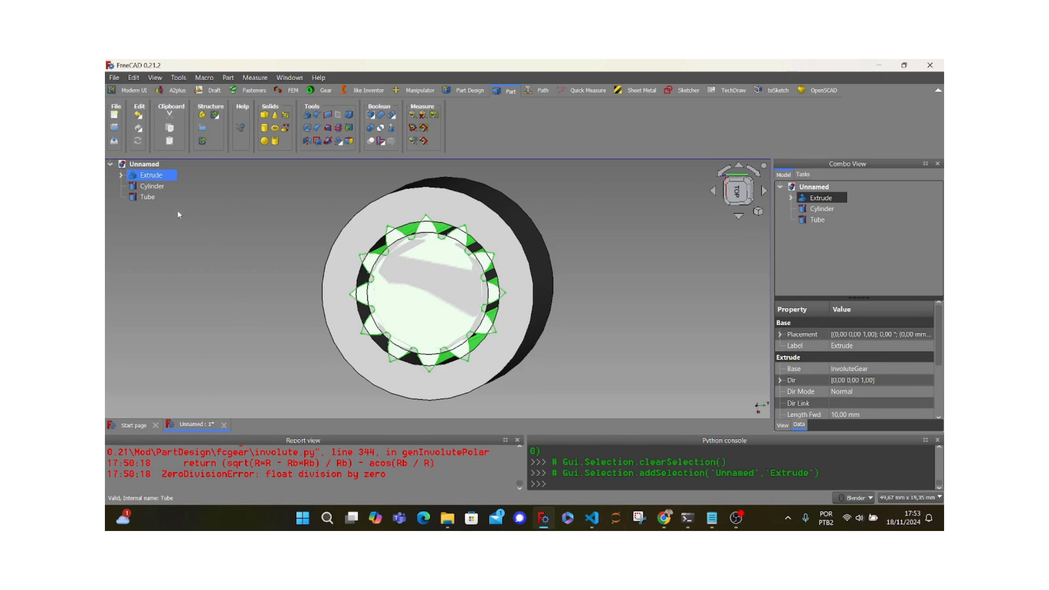
ctrl+click(151, 197)
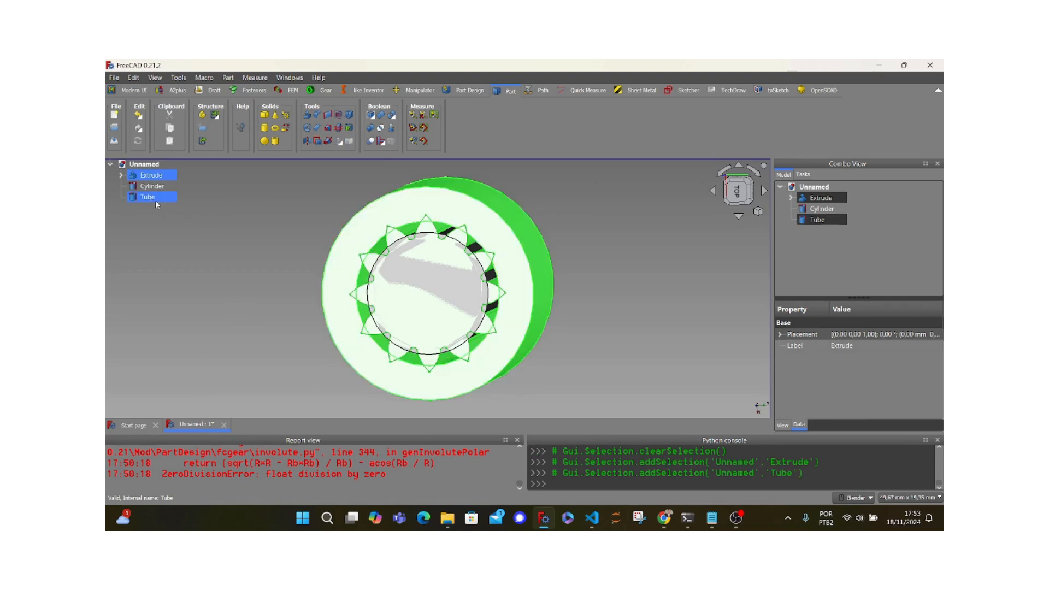
click(373, 143)
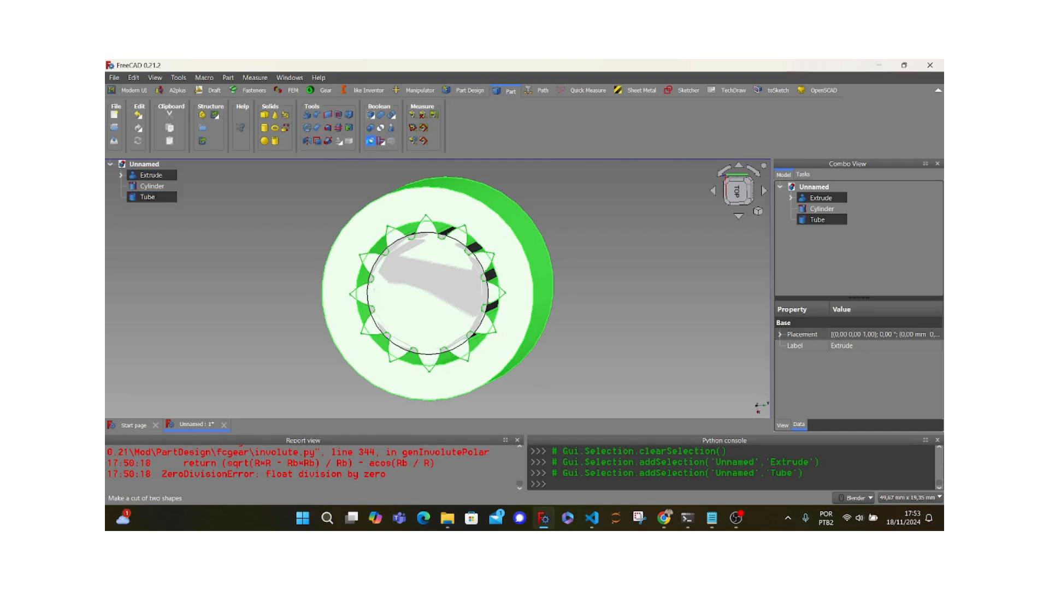
middle_drag(532, 222, 556, 261)
scroll(434, 246, up, 4)
middle_drag(434, 246, 401, 231)
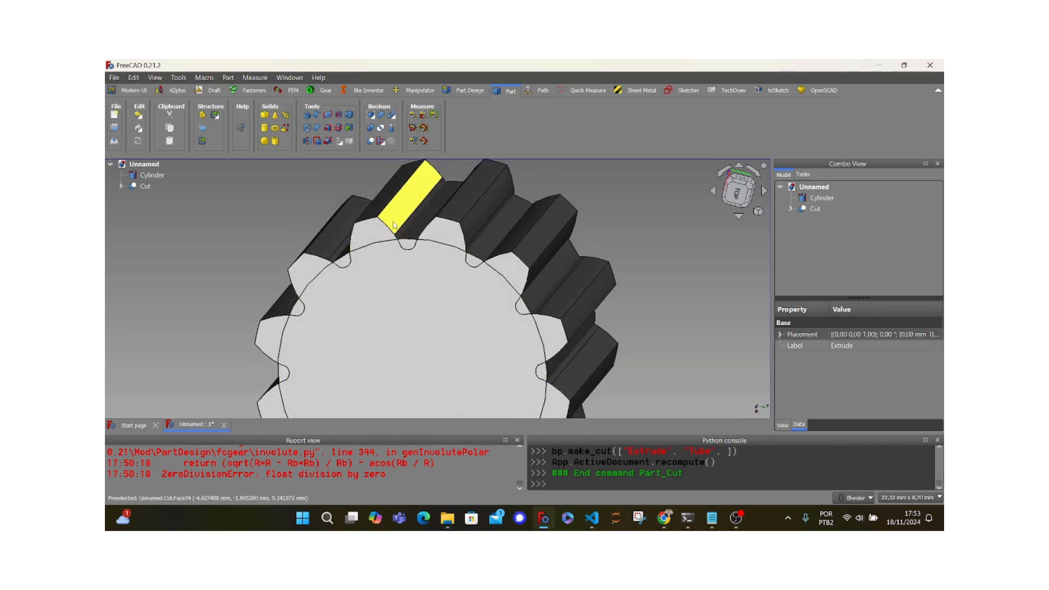
Step: Fuse the root cylinder with the trimmed gear into one splined shaft
click(148, 175)
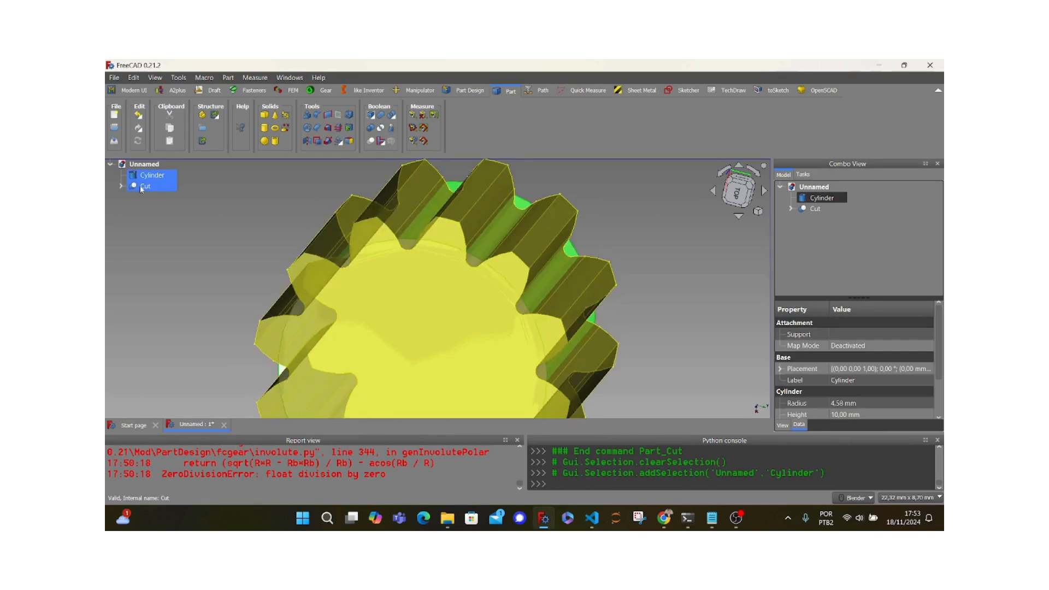
ctrl+click(143, 186)
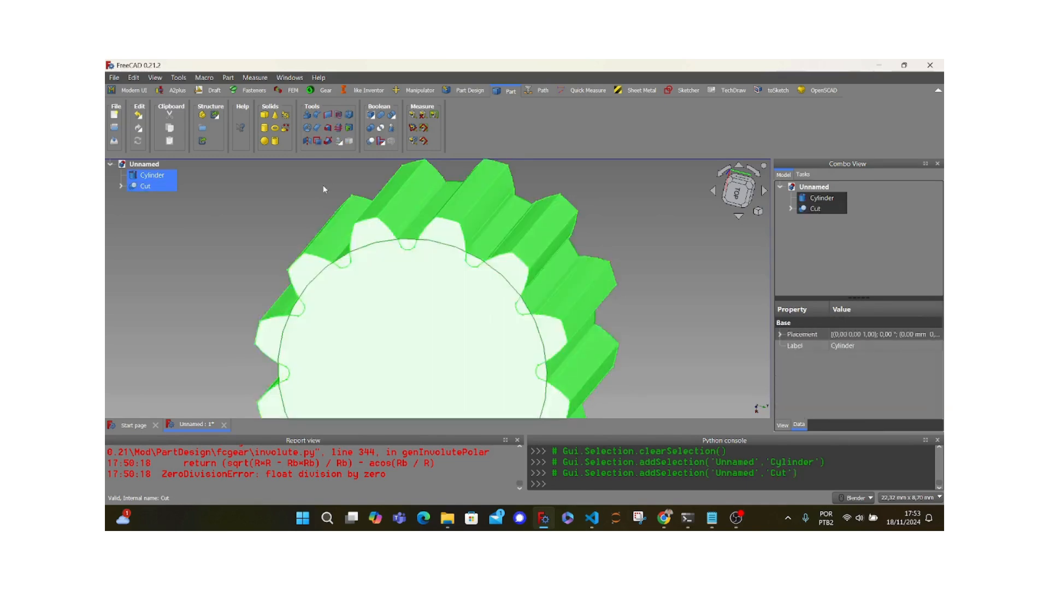
click(381, 119)
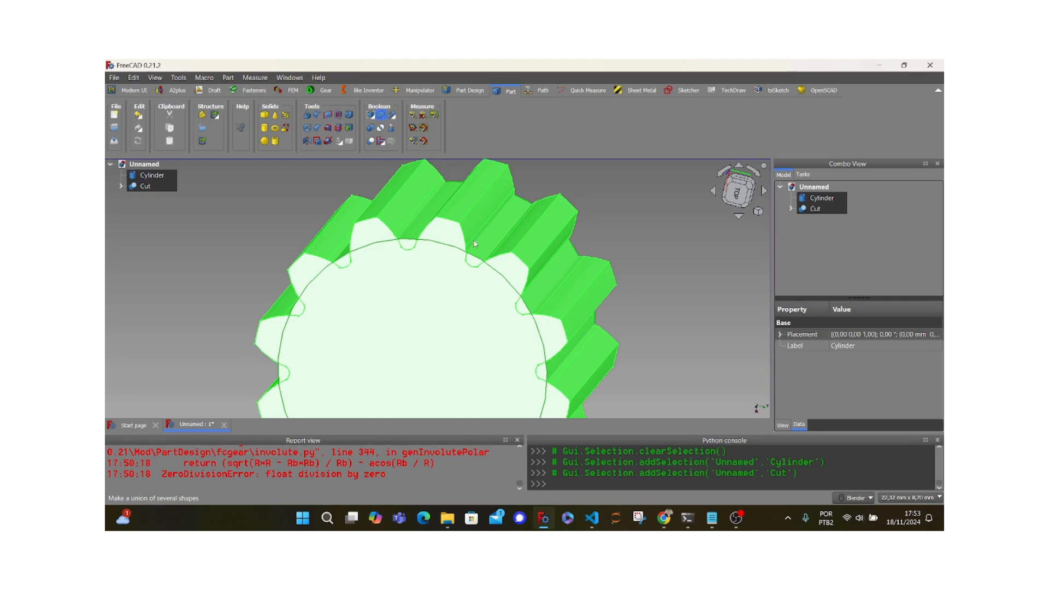
scroll(274, 225, down, 3)
middle_drag(543, 260, 388, 257)
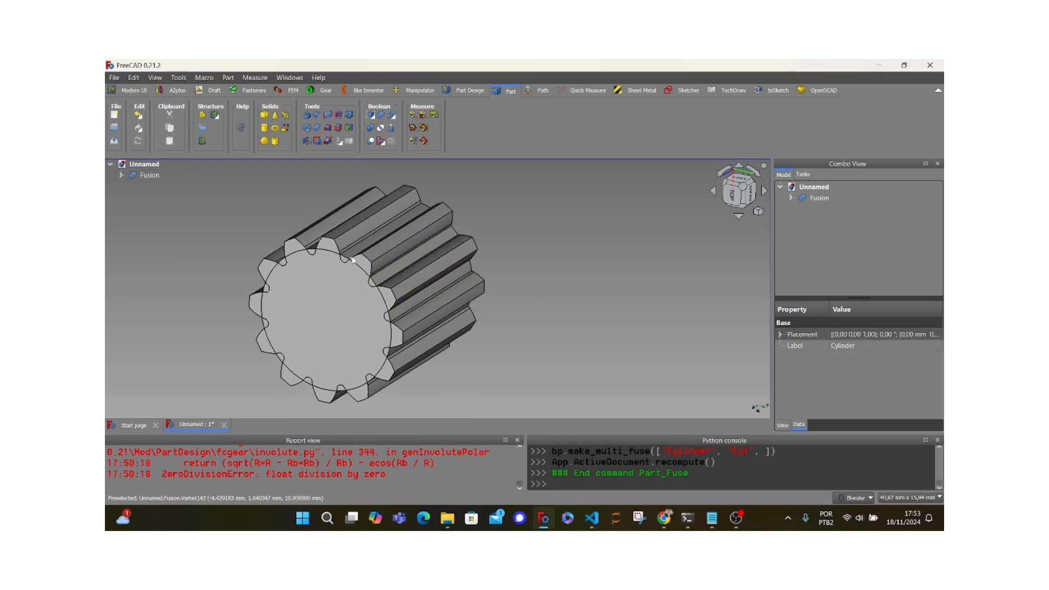
Step: Select the lengthwise edges at the tooth roots in the first gaps of the fused shaft
scroll(353, 260, up, 3)
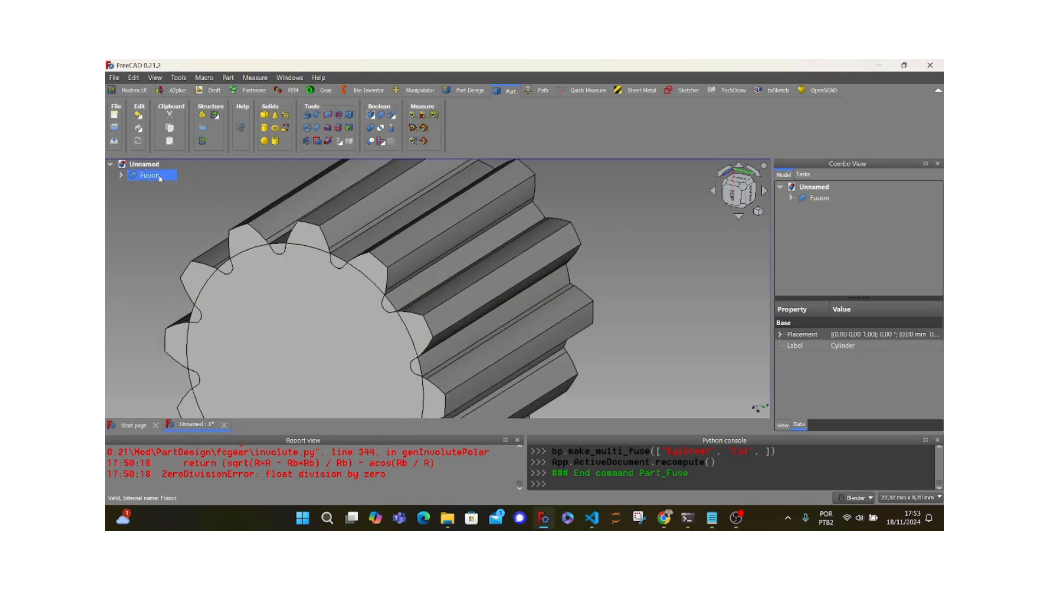
click(378, 224)
middle_drag(298, 250, 385, 281)
ctrl+click(418, 293)
ctrl+click(472, 335)
middle_drag(555, 336, 408, 269)
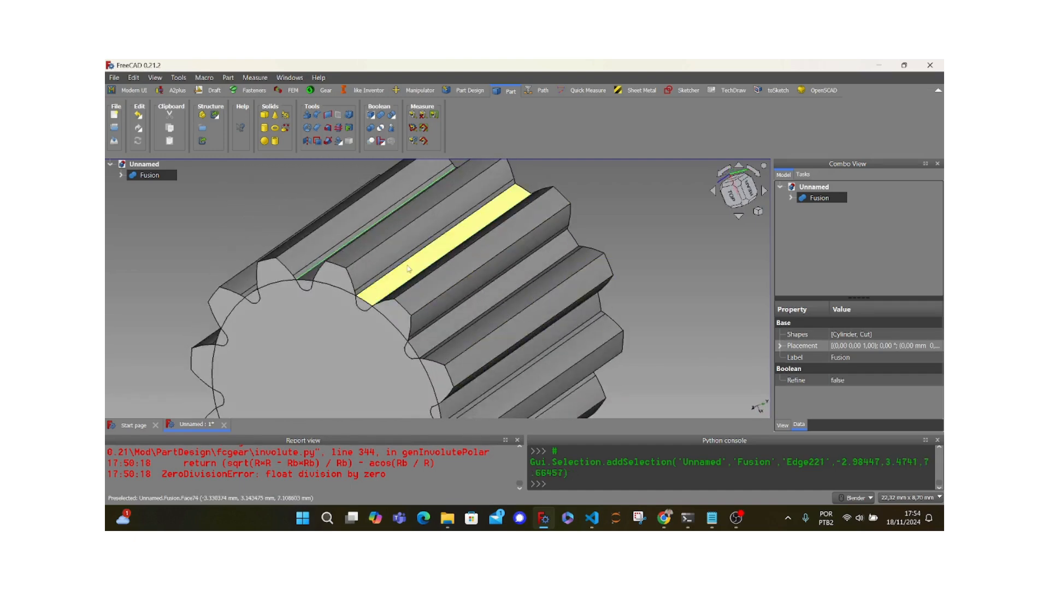
ctrl+click(404, 265)
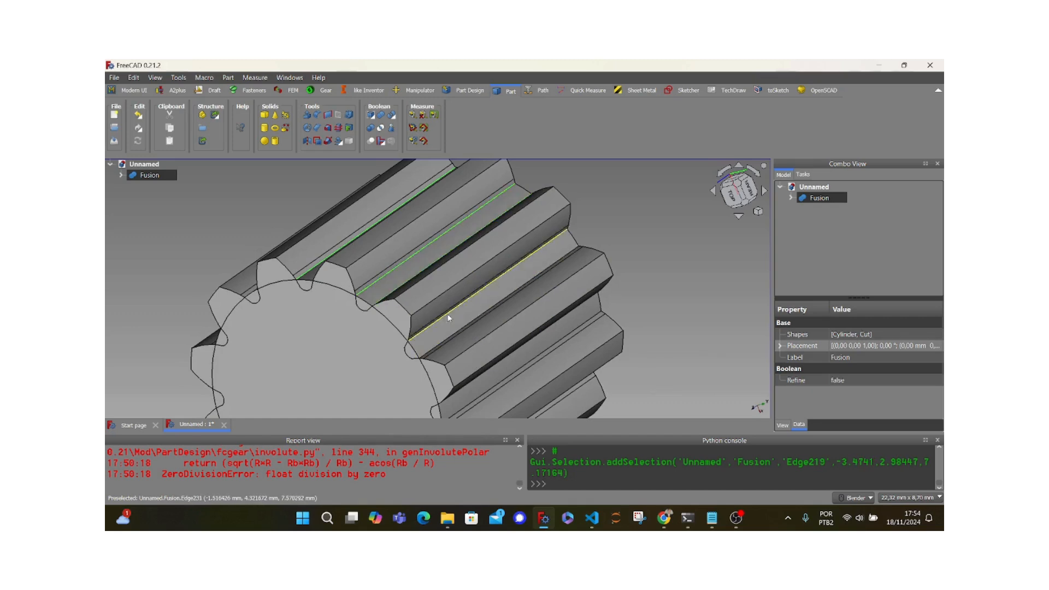
ctrl+click(460, 330)
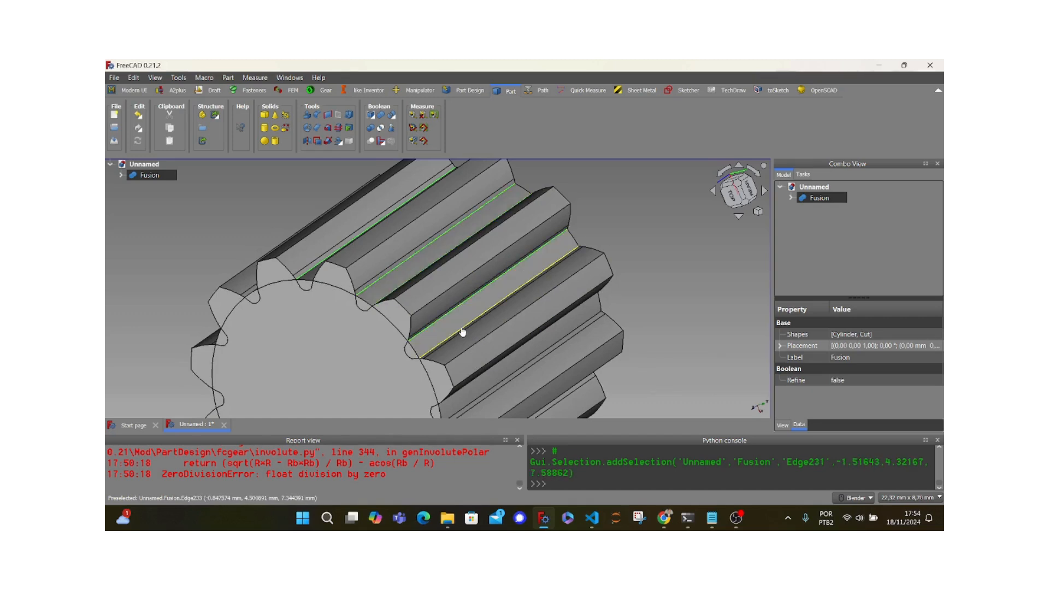
Step: Add the root edges of the next tooth gaps around the shaft to the edge selection
middle_drag(538, 329, 504, 302)
ctrl+click(499, 311)
ctrl+click(488, 344)
ctrl+click(510, 310)
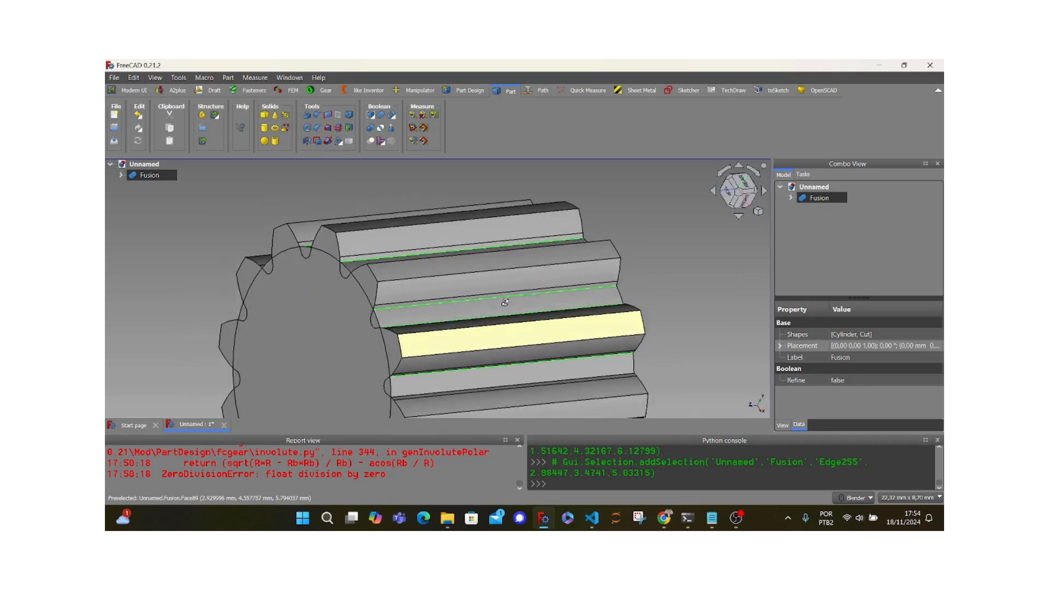
ctrl+click(480, 389)
Step: Extend the edge selection with the lengthwise root edges of the tooth gaps on the shaft's opposite side
middle_drag(654, 300, 504, 292)
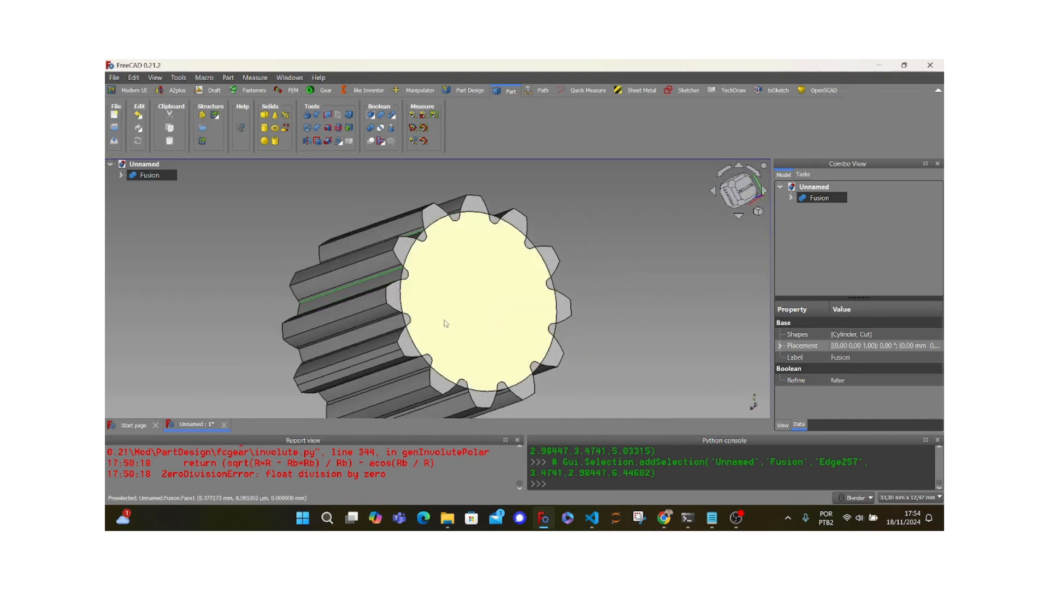
ctrl+click(403, 317)
ctrl+click(399, 330)
middle_drag(399, 330, 435, 276)
ctrl+click(404, 245)
ctrl+click(435, 332)
scroll(386, 212, up, 3)
ctrl+click(387, 213)
middle_drag(387, 213, 430, 319)
scroll(428, 316, up, 1)
ctrl+click(439, 329)
scroll(469, 366, down, 1)
middle_drag(469, 366, 421, 284)
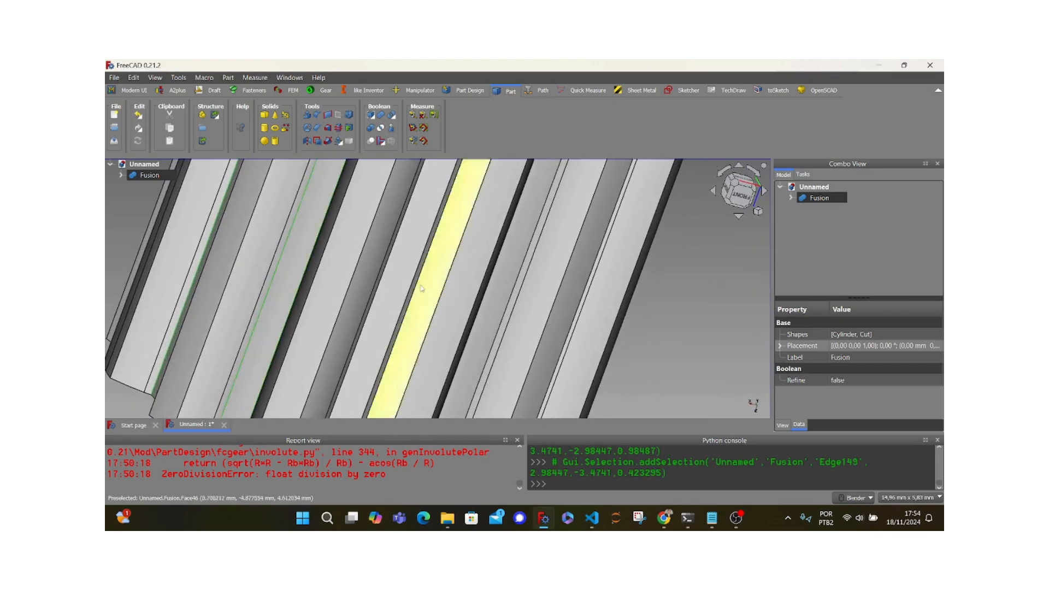
Step: Continue around the shaft, adding both root edges of each following tooth gap to the selection
scroll(382, 265, up, 1)
ctrl+click(397, 273)
middle_drag(397, 273, 422, 282)
ctrl+click(478, 297)
scroll(508, 301, down, 4)
middle_drag(503, 293, 453, 263)
scroll(432, 246, up, 2)
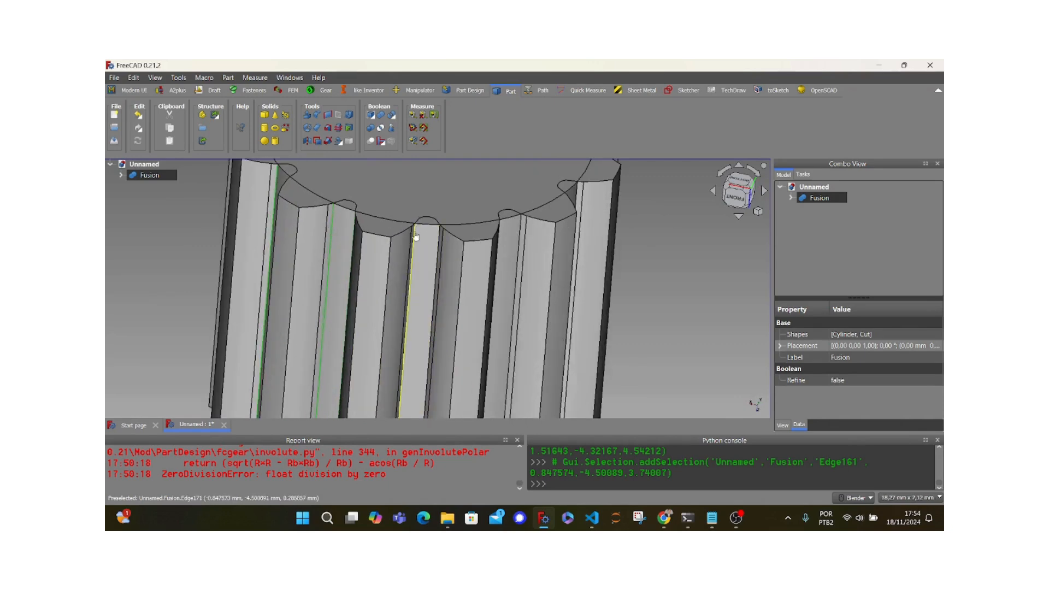
ctrl+click(440, 235)
Step: Complete the selection with the root edges of the remaining tooth gaps
middle_drag(440, 235, 396, 271)
ctrl+click(380, 274)
ctrl+click(404, 270)
middle_drag(404, 269, 305, 280)
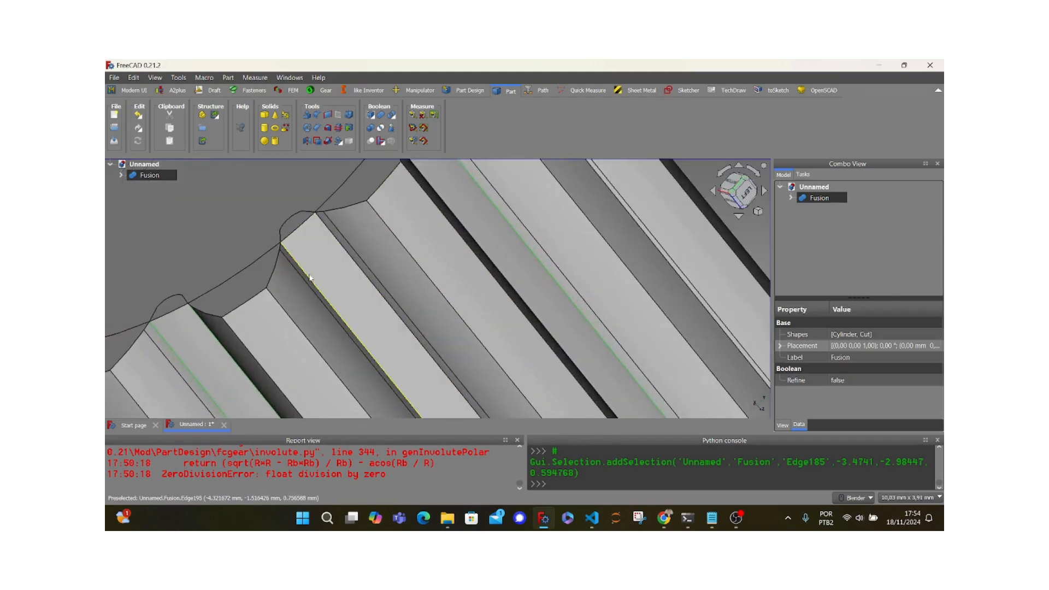
ctrl+click(358, 265)
ctrl+click(358, 265)
scroll(530, 265, down, 3)
middle_drag(556, 265, 438, 302)
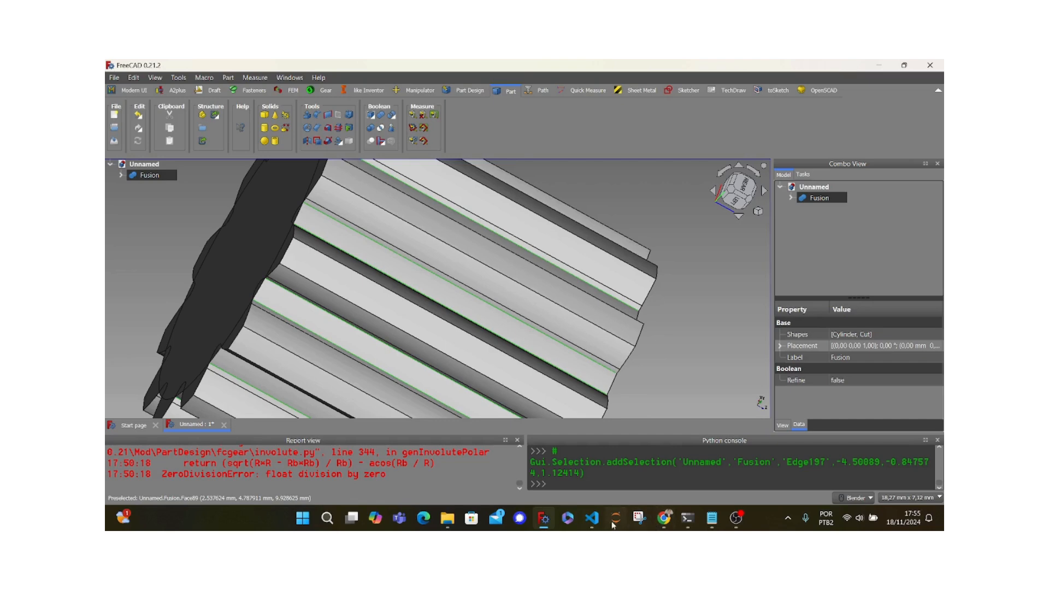
Step: Look up the fillet radius ρfP in VS Code and fillet the selected root edges in FreeCAD with a constant 0.128 mm radius
click(594, 521)
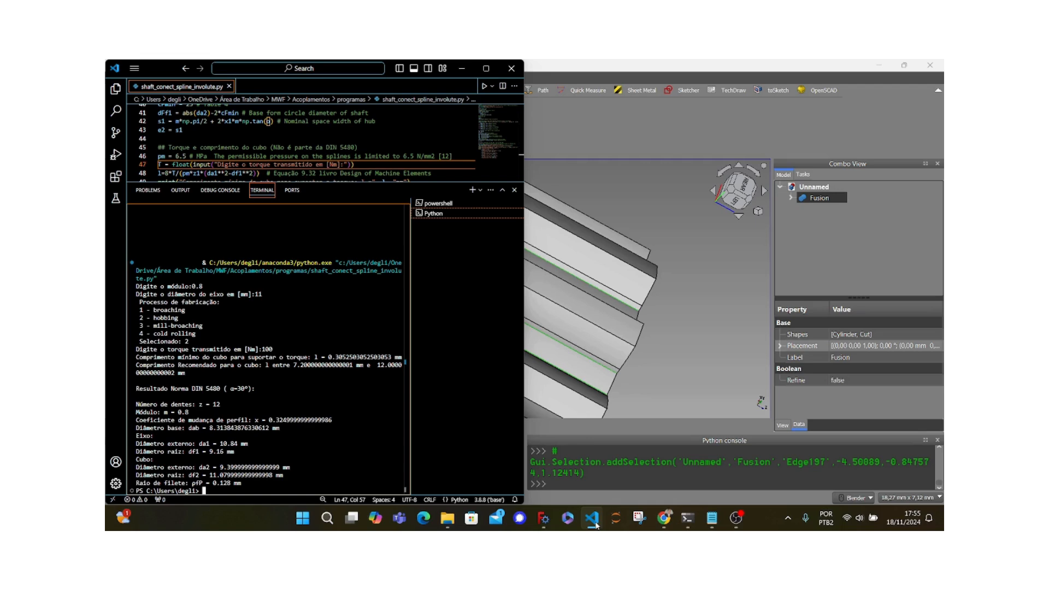
click(595, 524)
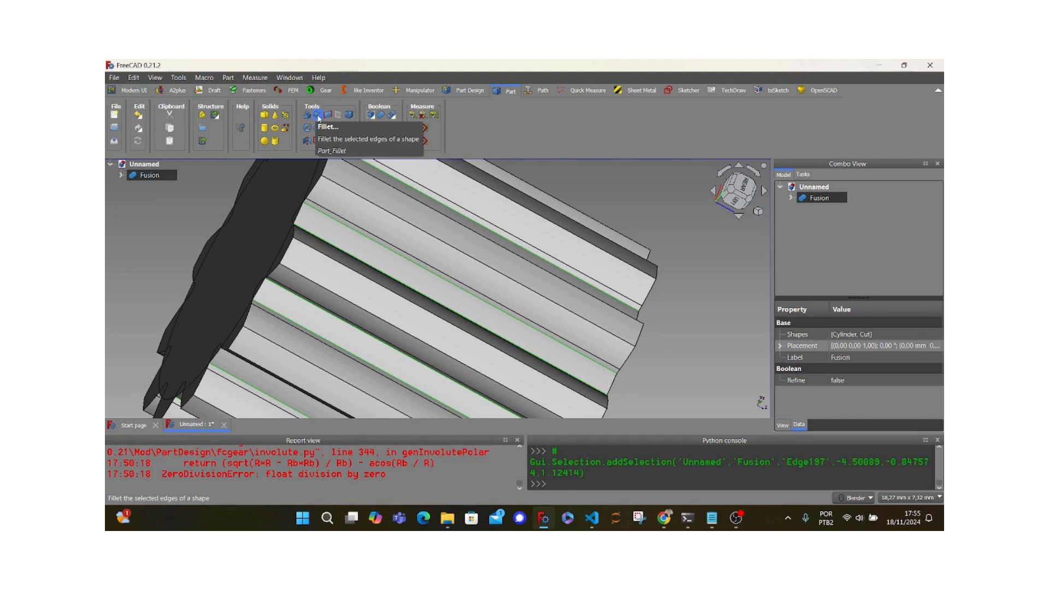
click(318, 116)
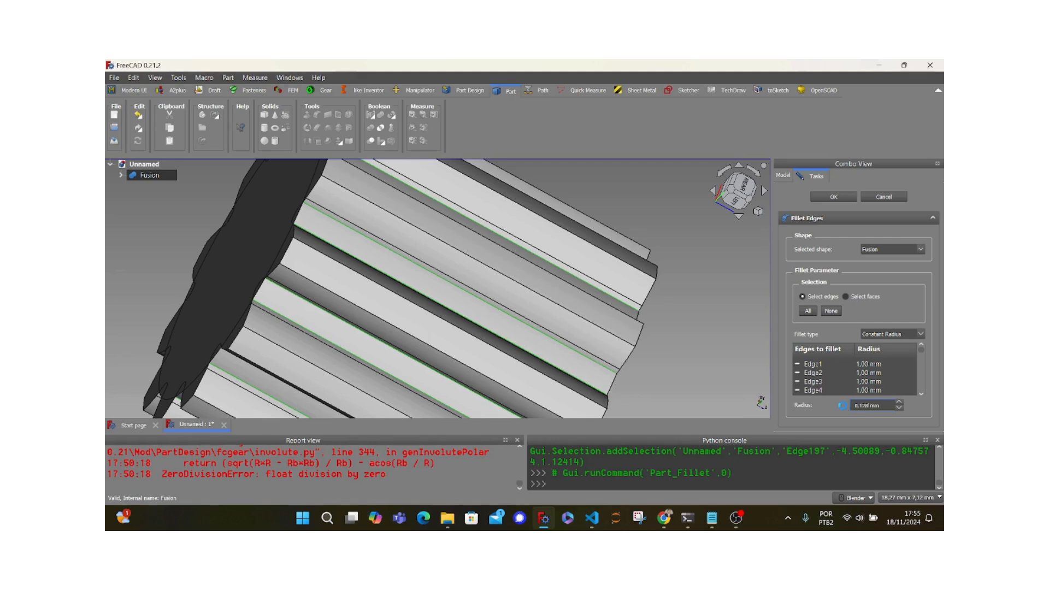
key(Return)
scroll(514, 265, down, 3)
middle_drag(580, 275, 485, 293)
scroll(438, 300, up, 8)
scroll(443, 299, down, 5)
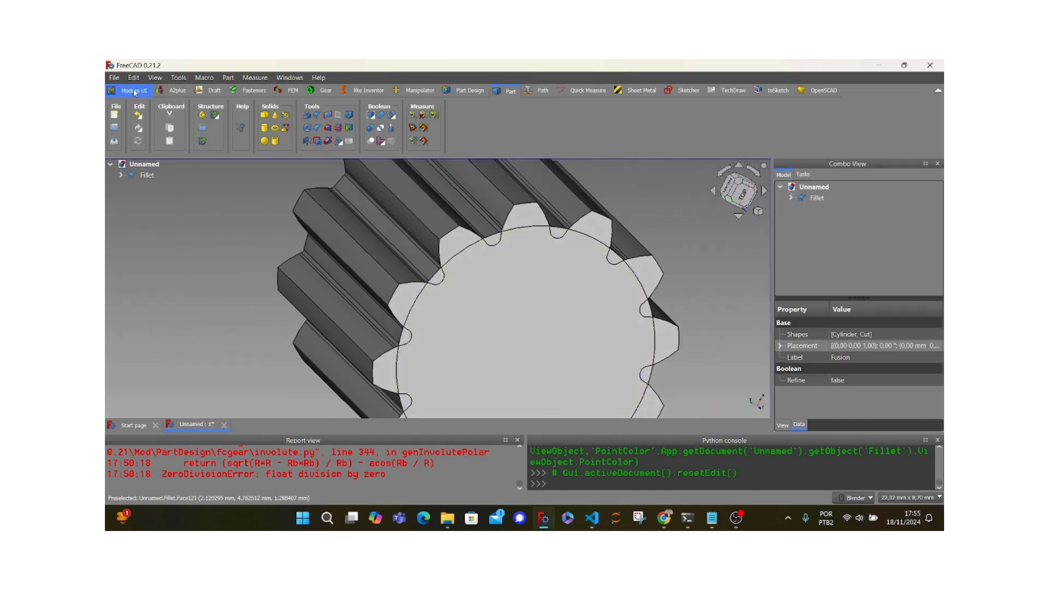
Step: Select the filleted shaft and start exporting it as a STEP with colors file
click(147, 175)
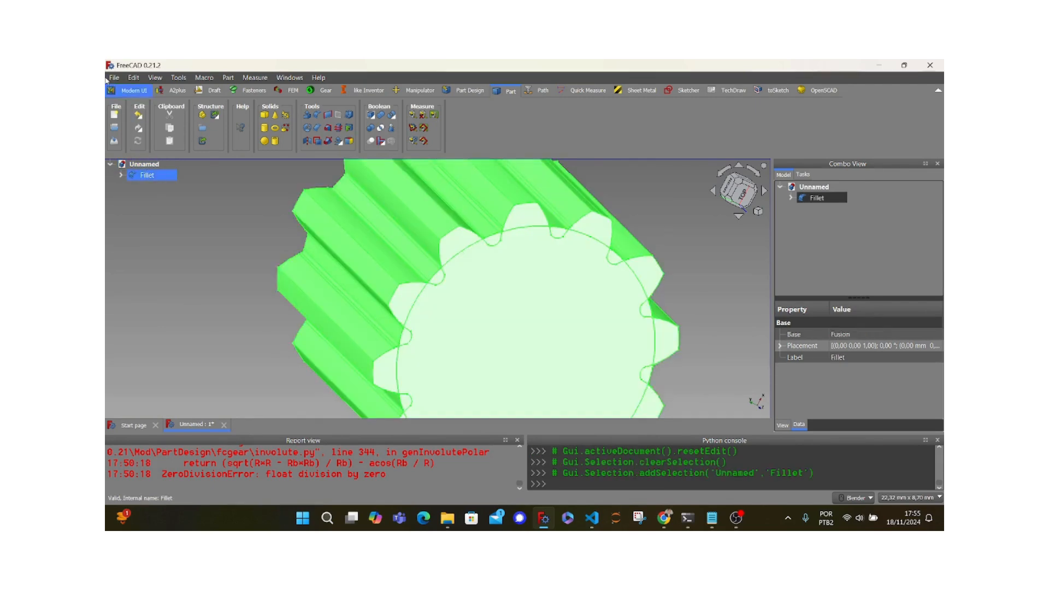
click(115, 78)
click(127, 212)
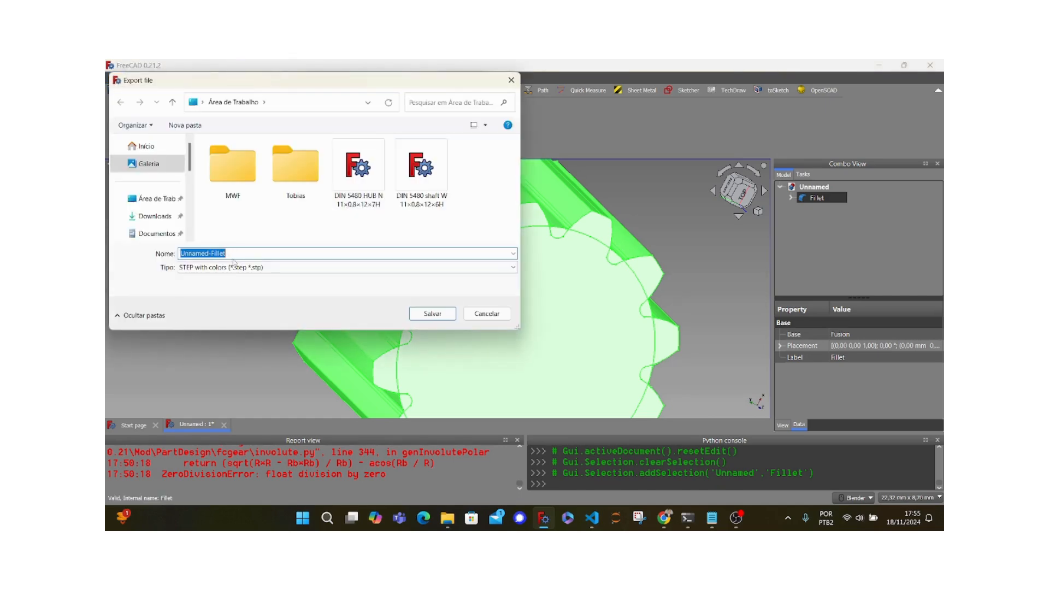